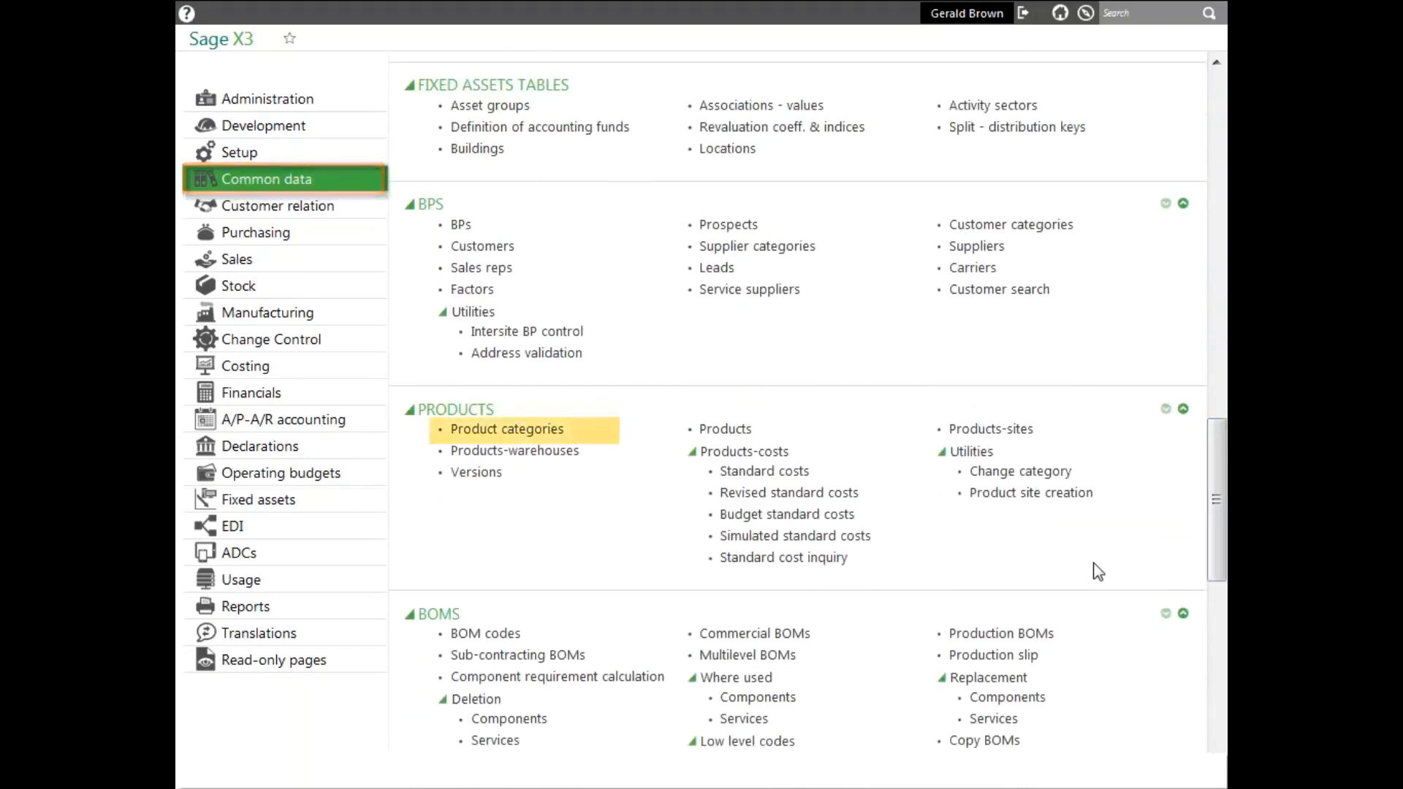
# - Review the FINSH product category's management, units of measure, issue flow, accounts/costs and purchases/sales settings, and close the record
pyautogui.click(501, 431)
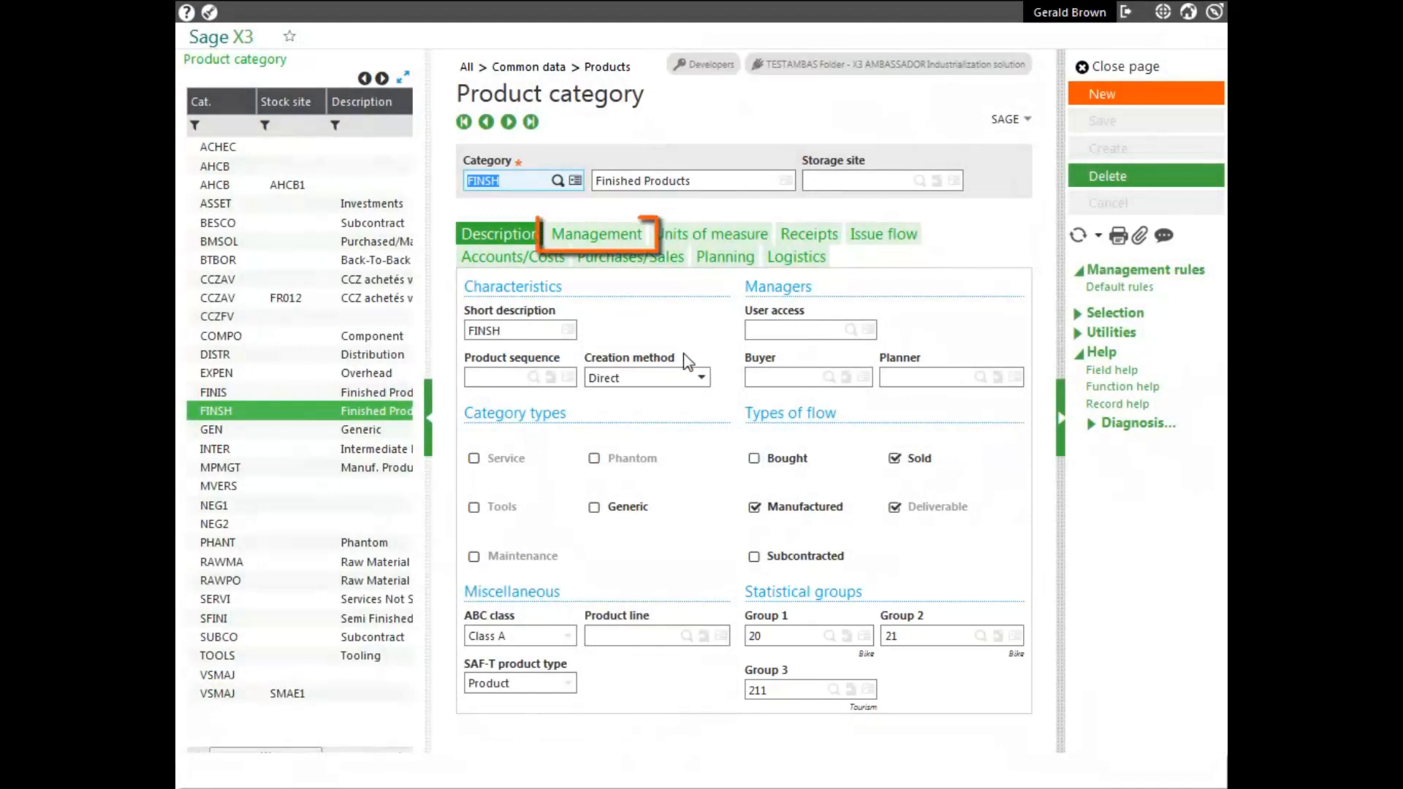
pyautogui.click(599, 236)
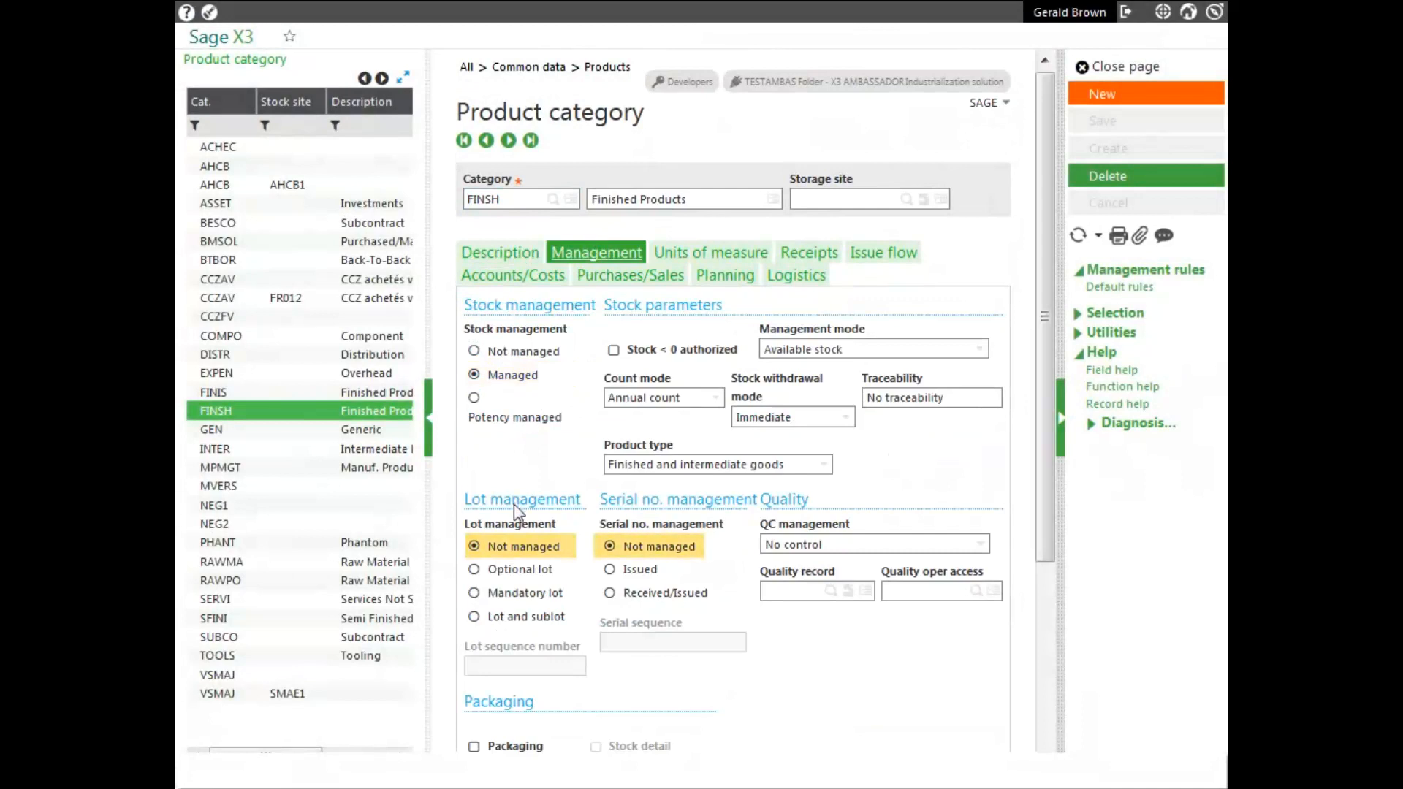
pyautogui.click(687, 256)
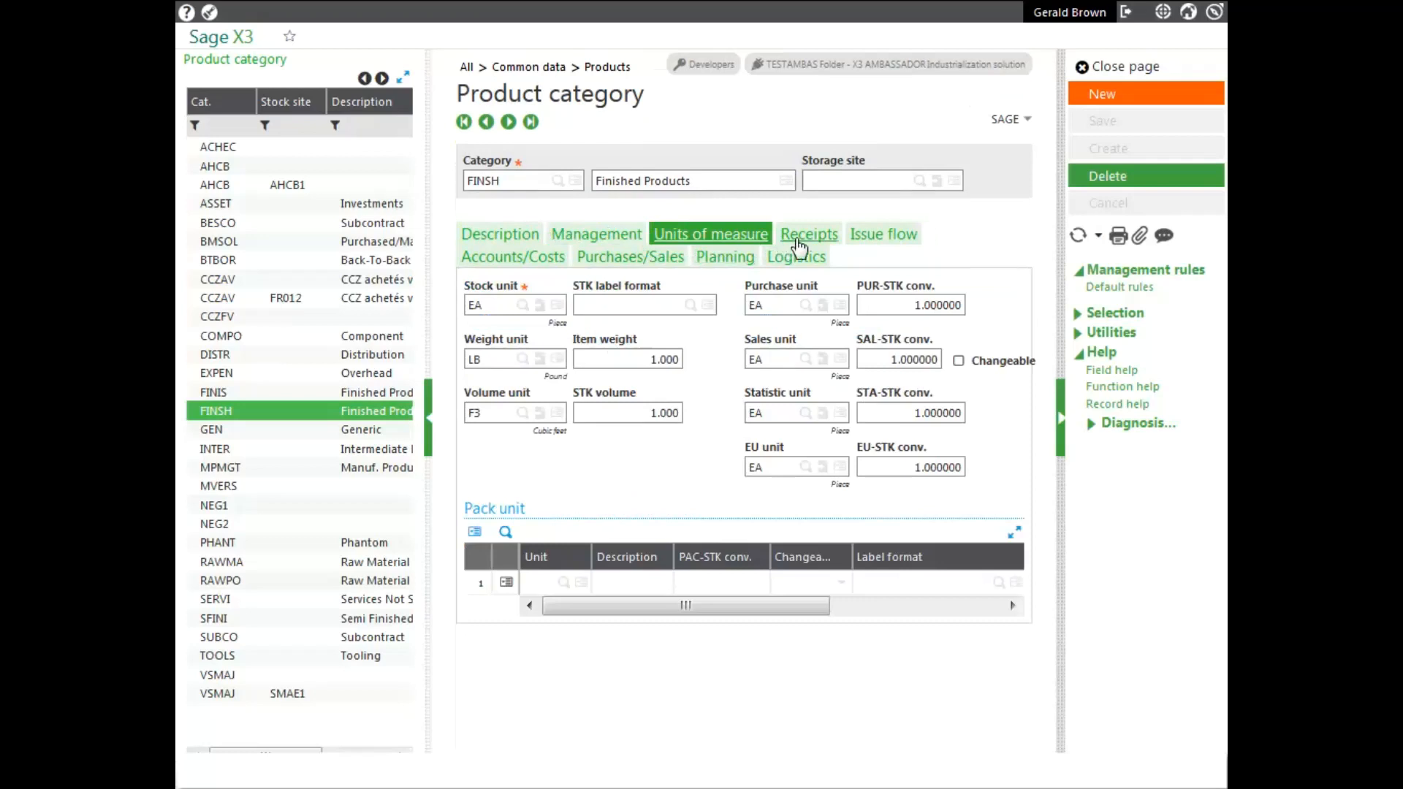
pyautogui.click(905, 239)
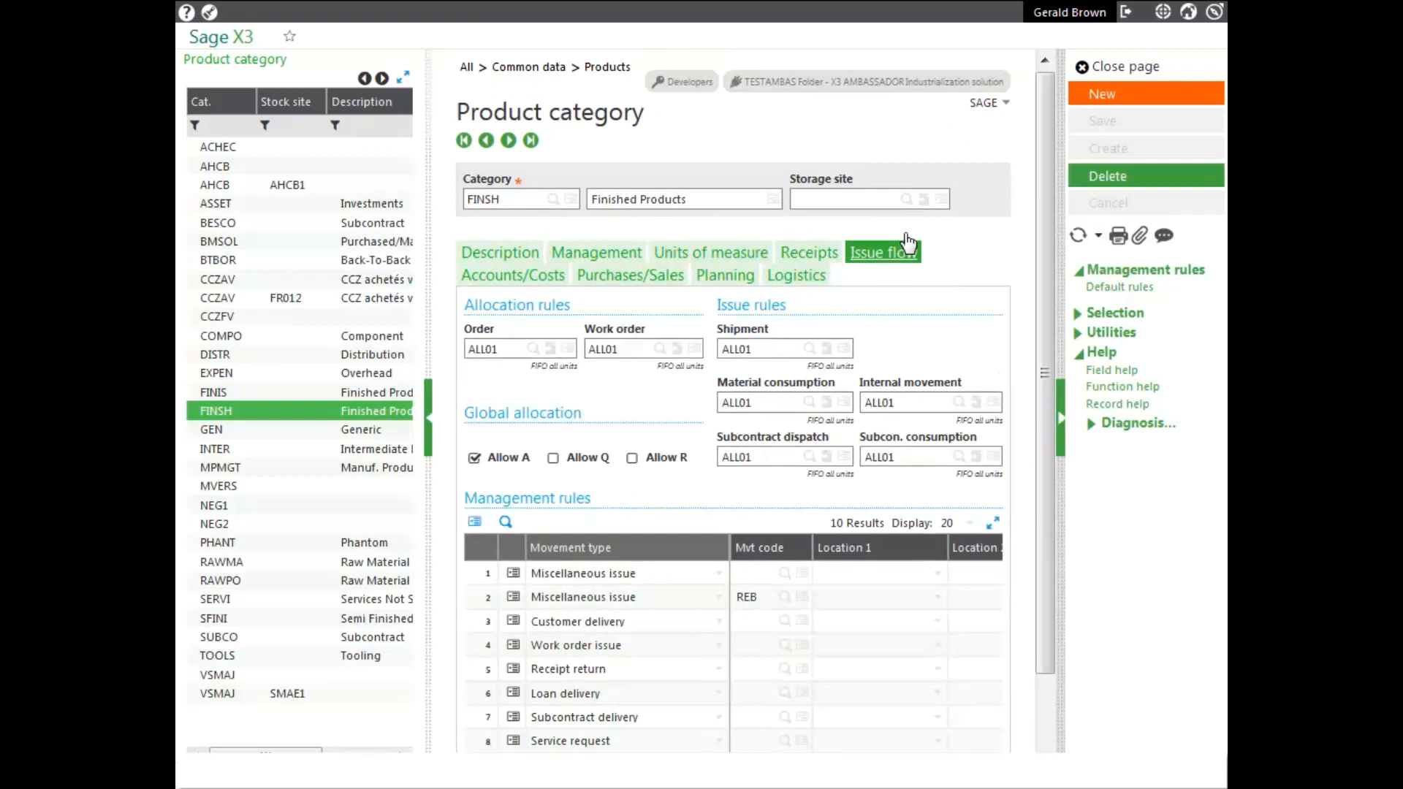
pyautogui.click(502, 278)
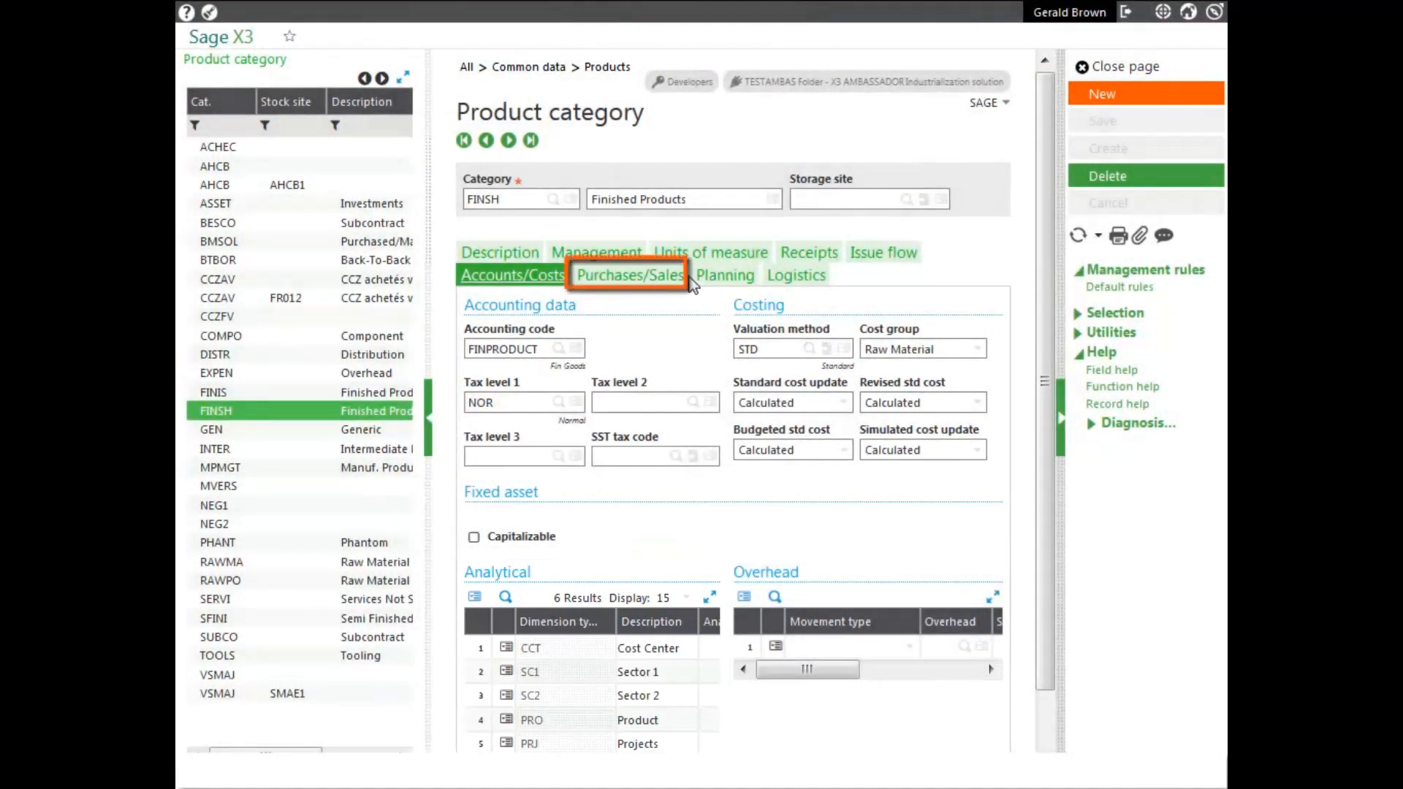
pyautogui.click(659, 278)
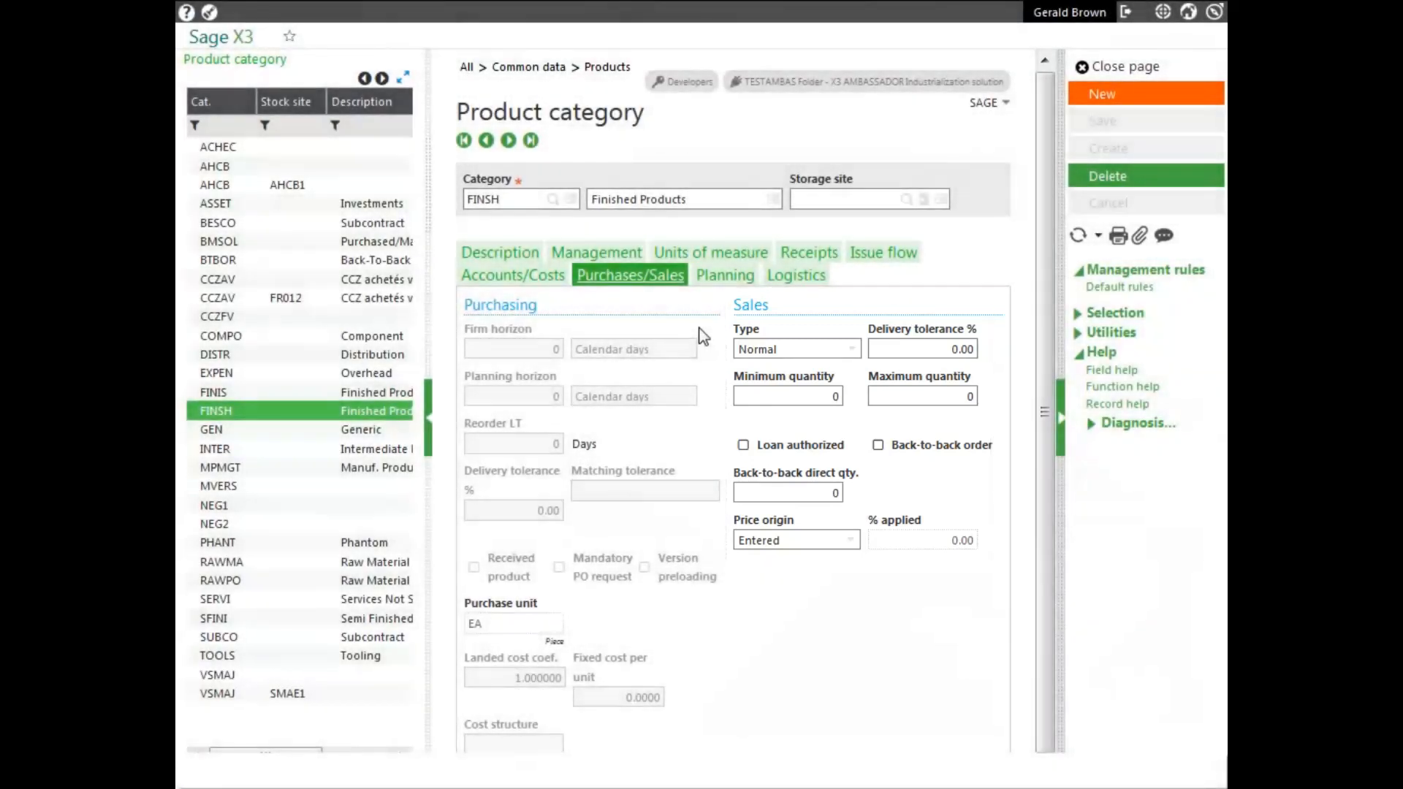
pyautogui.click(1104, 66)
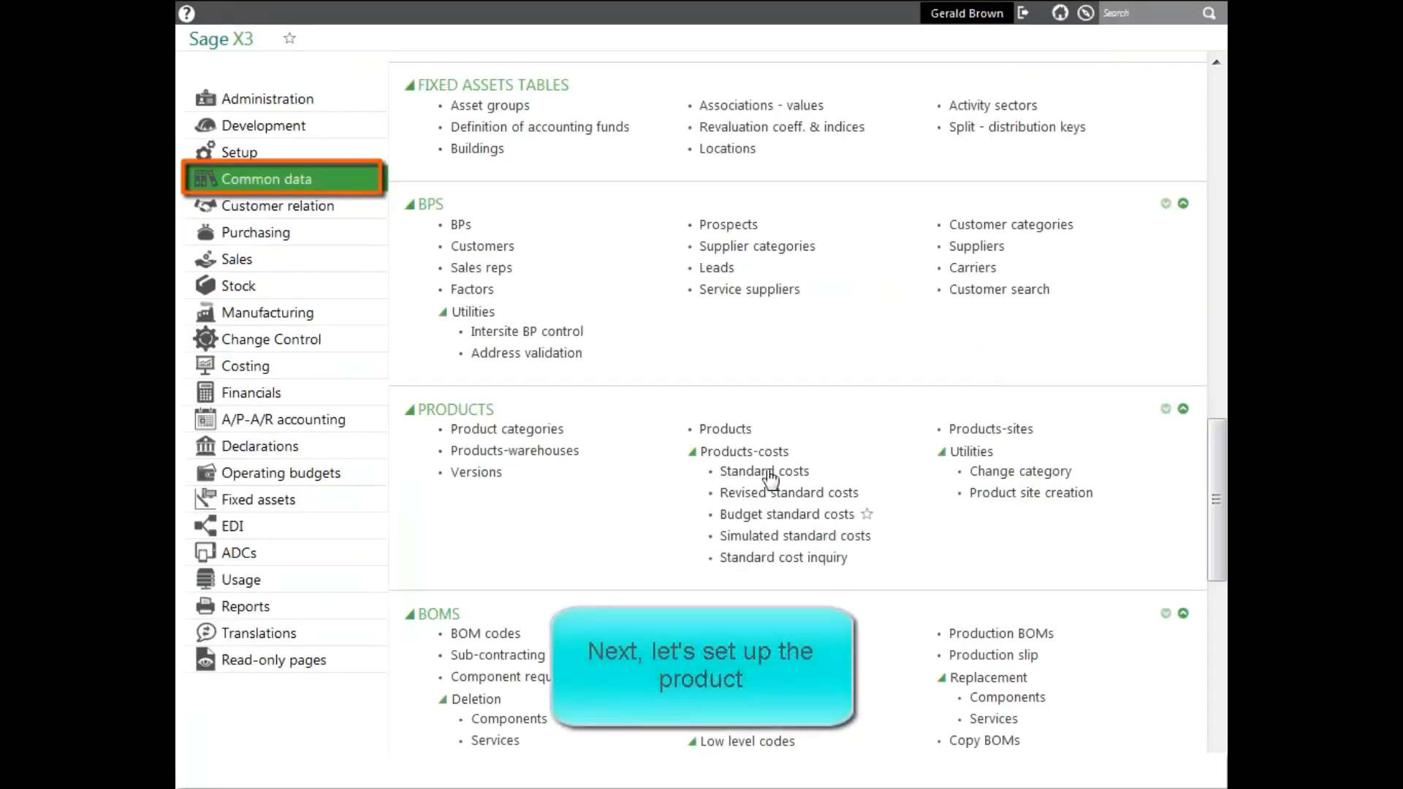
# - Start a new product record and assign it the category FINSH
pyautogui.click(719, 433)
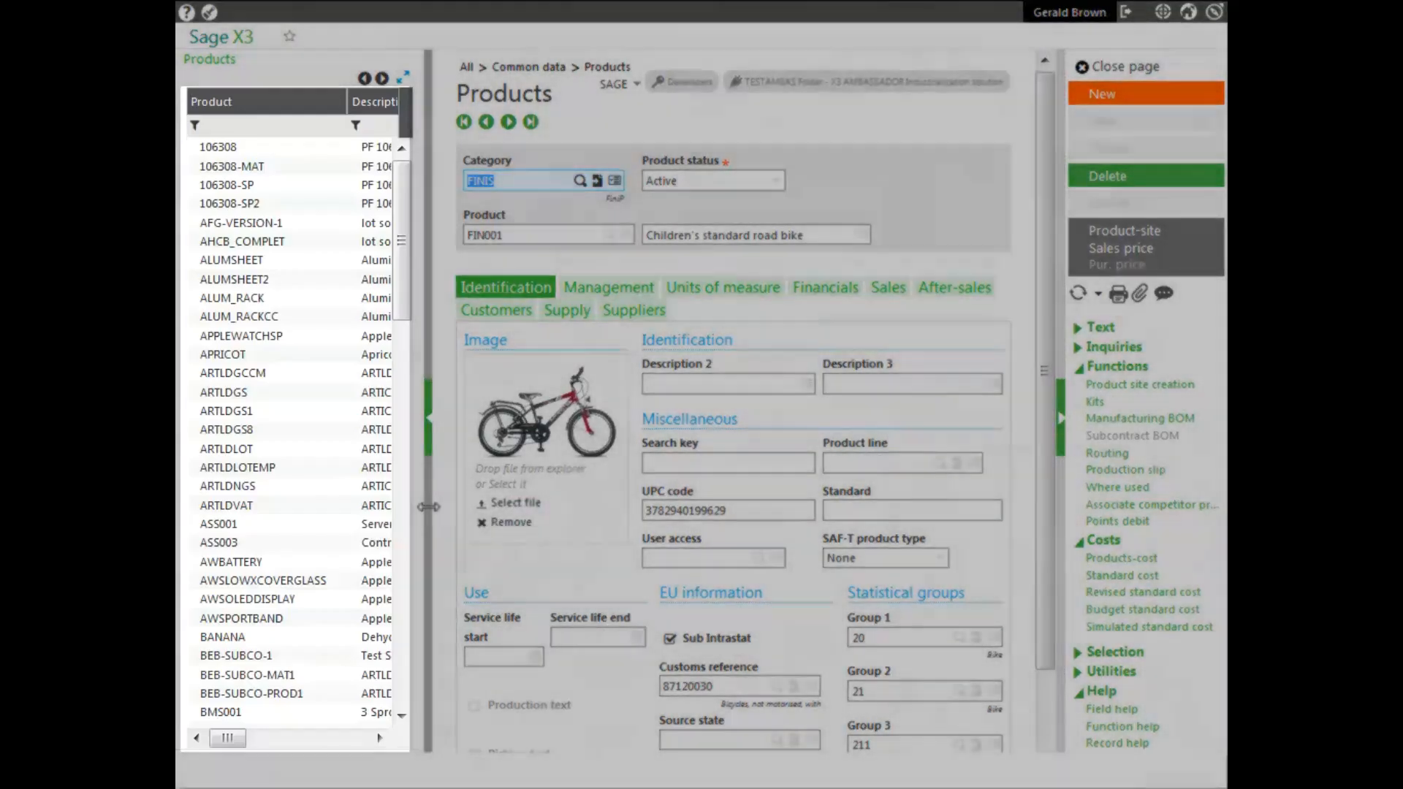
pyautogui.moveTo(429, 510); pyautogui.dragTo(397, 521)
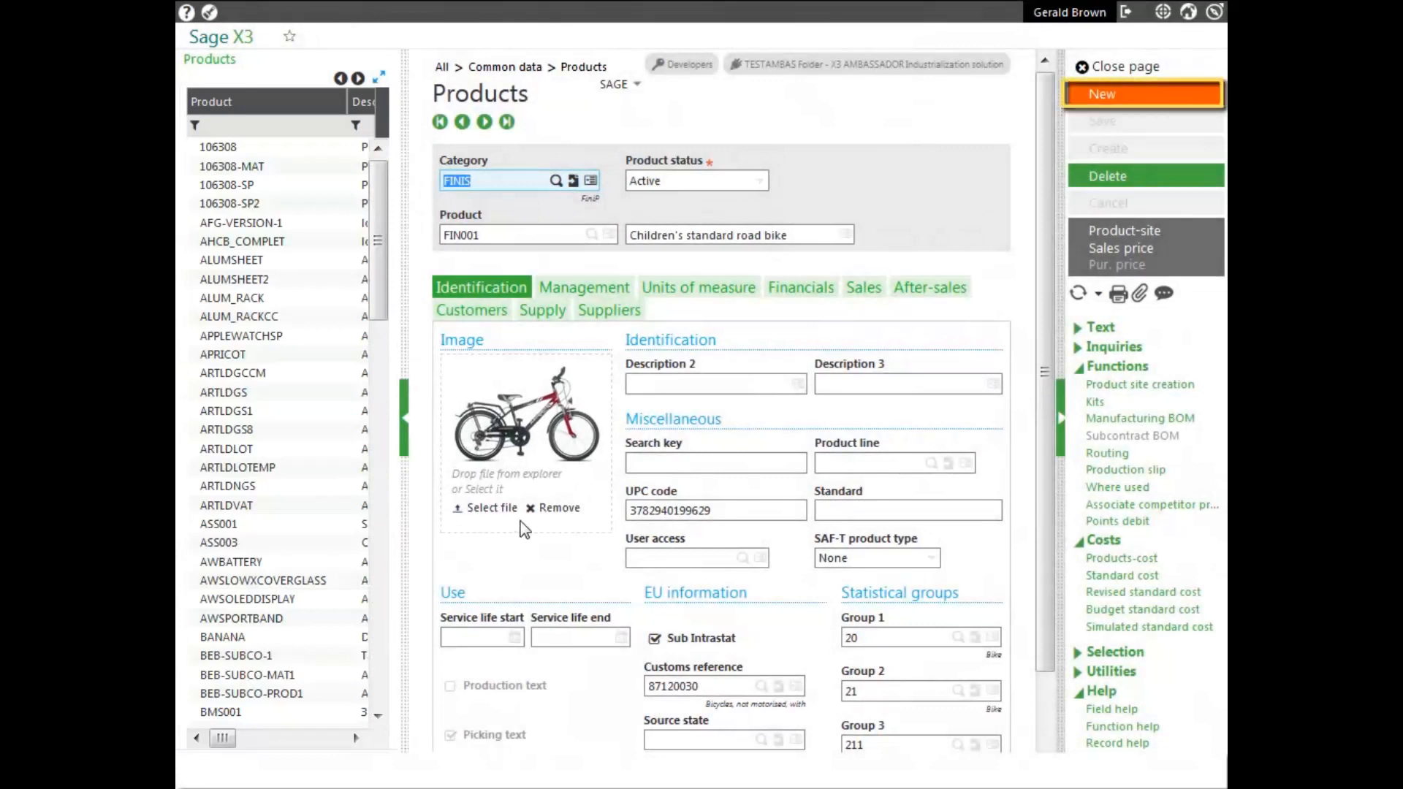
pyautogui.click(1100, 102)
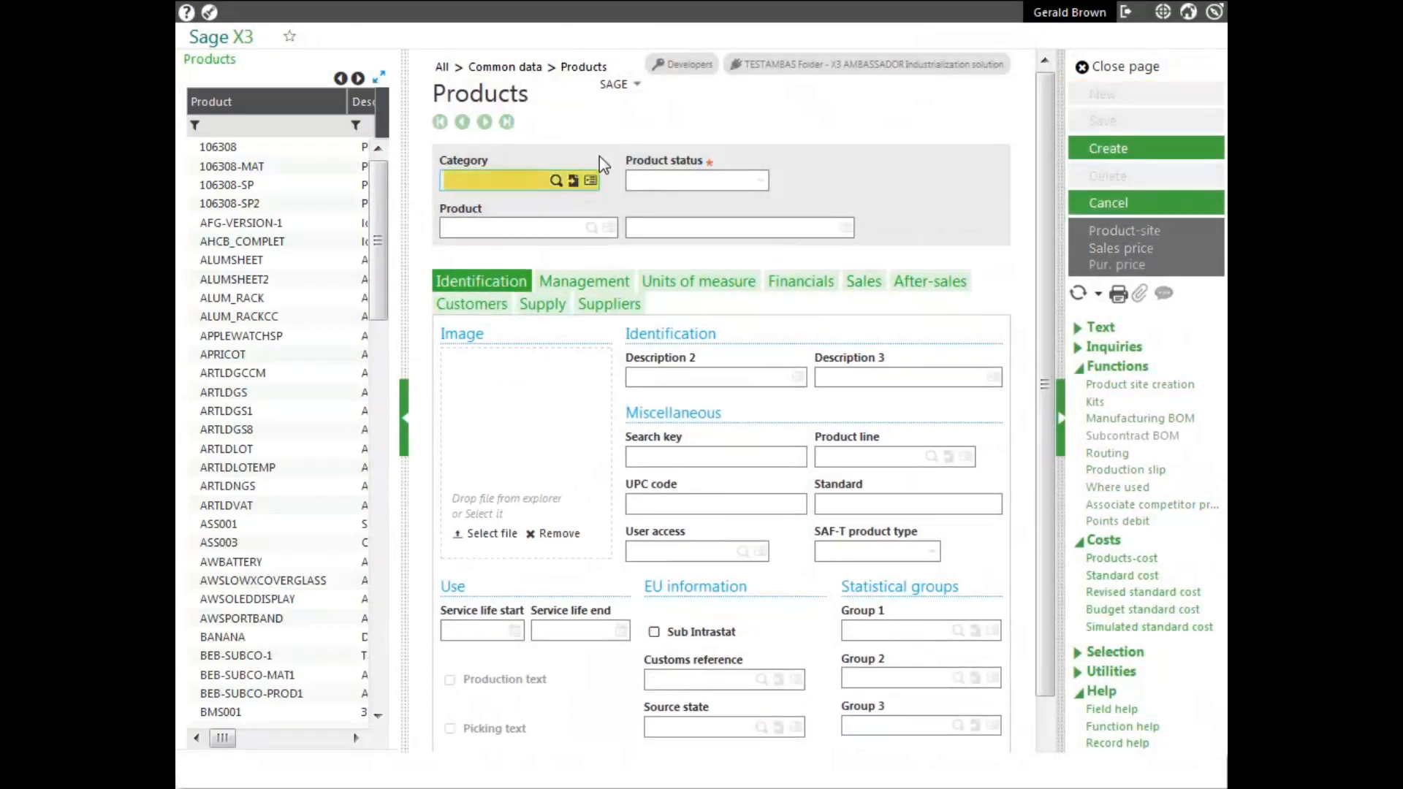
pyautogui.write('f')
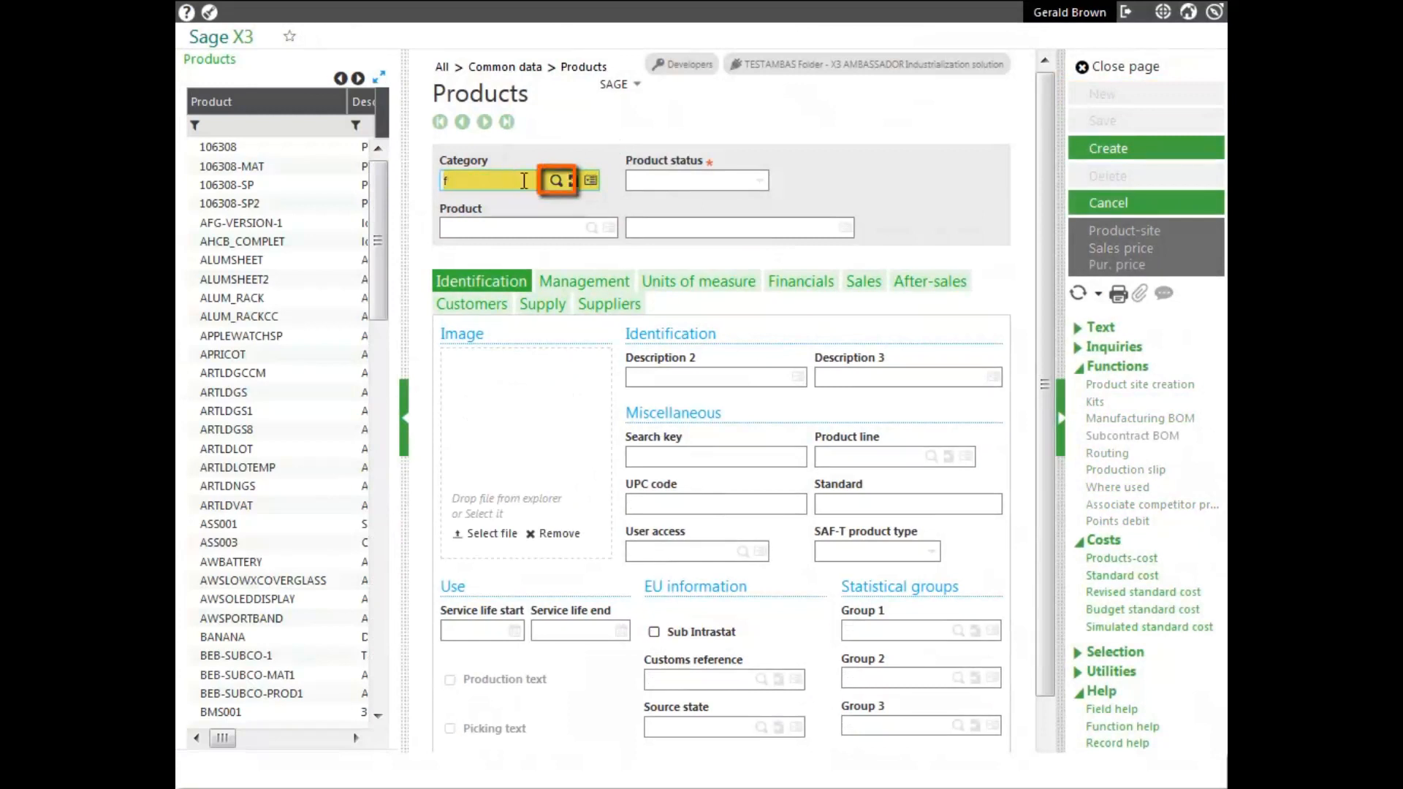
pyautogui.click(557, 183)
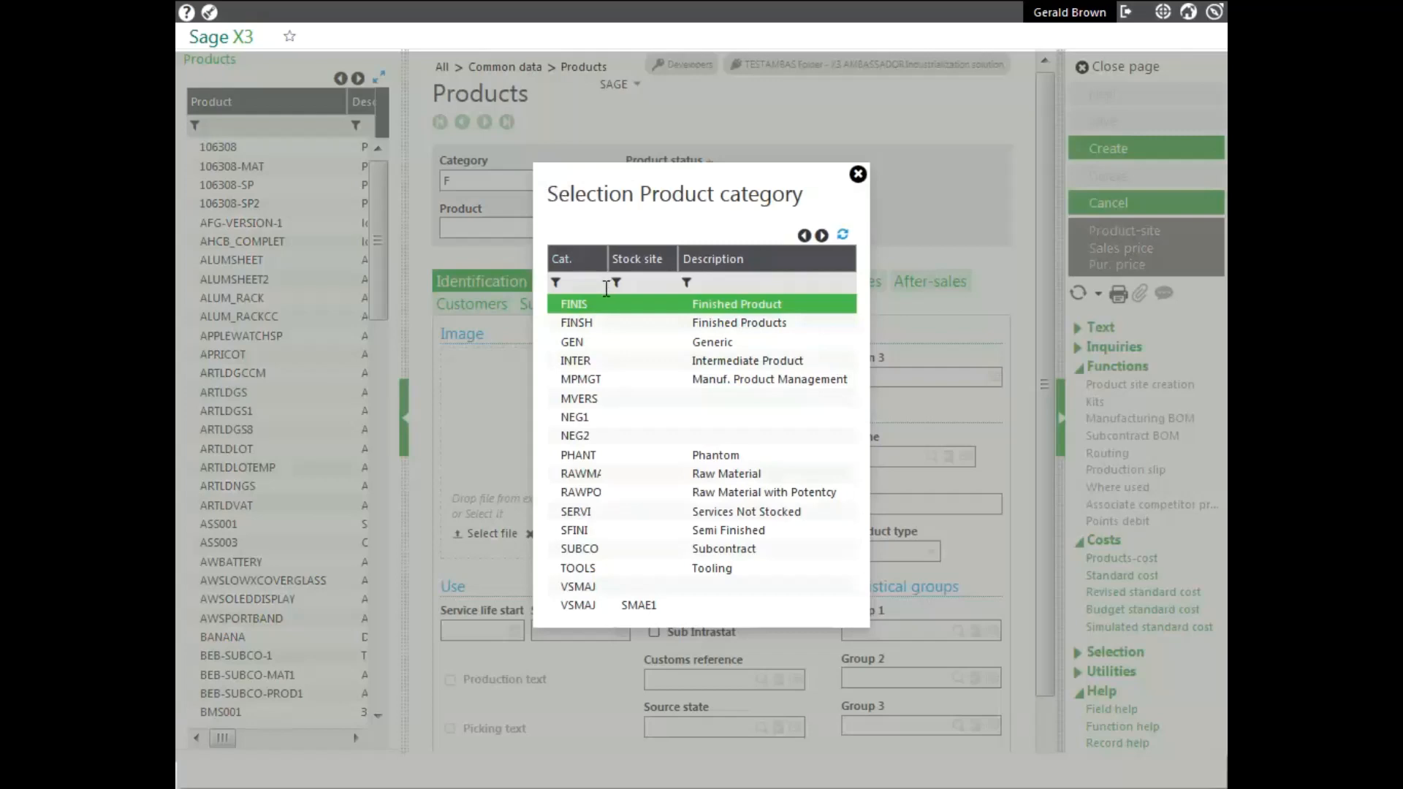
pyautogui.click(577, 323)
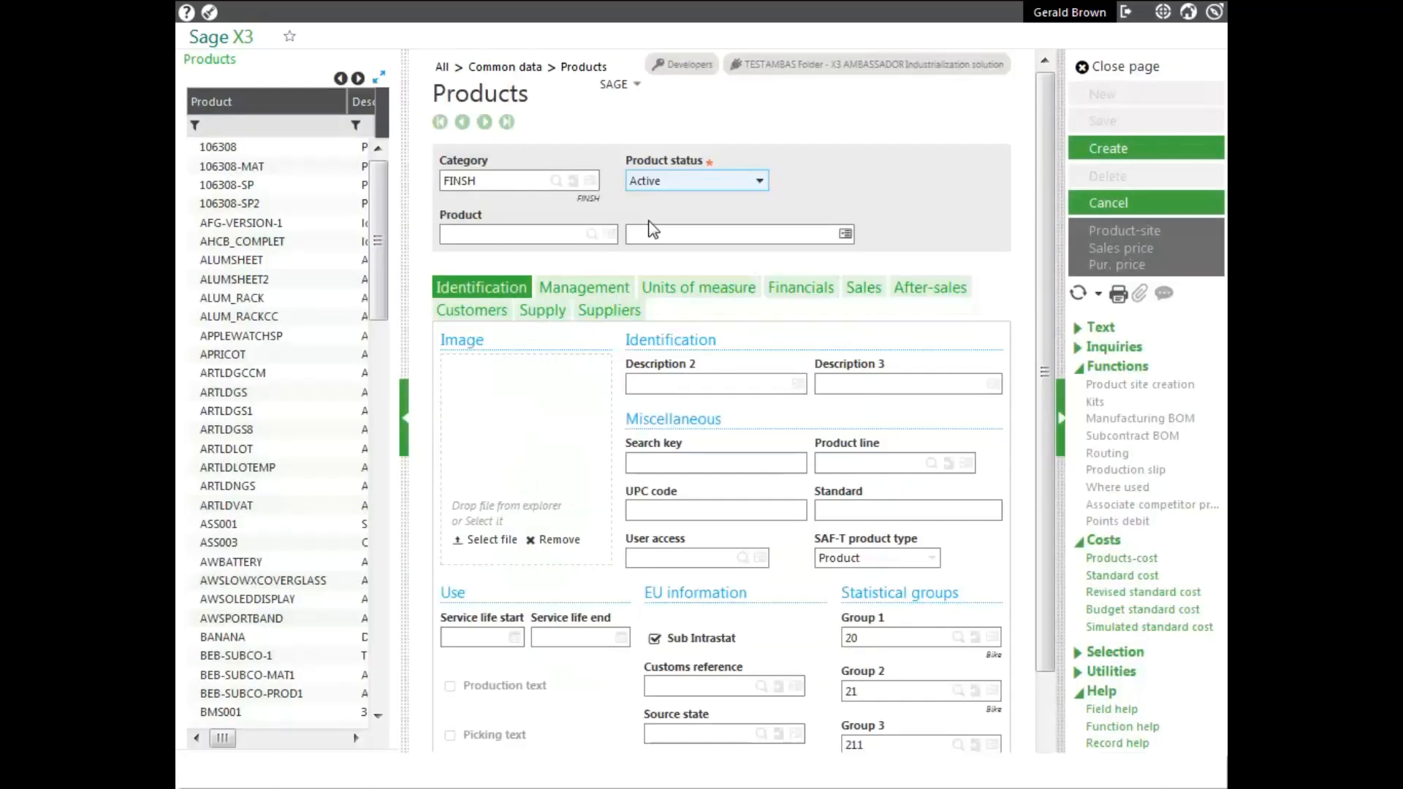
# - Set the product status to Active, the product code to FIN015 and the description to "Child standard road bike"
pyautogui.click(761, 184)
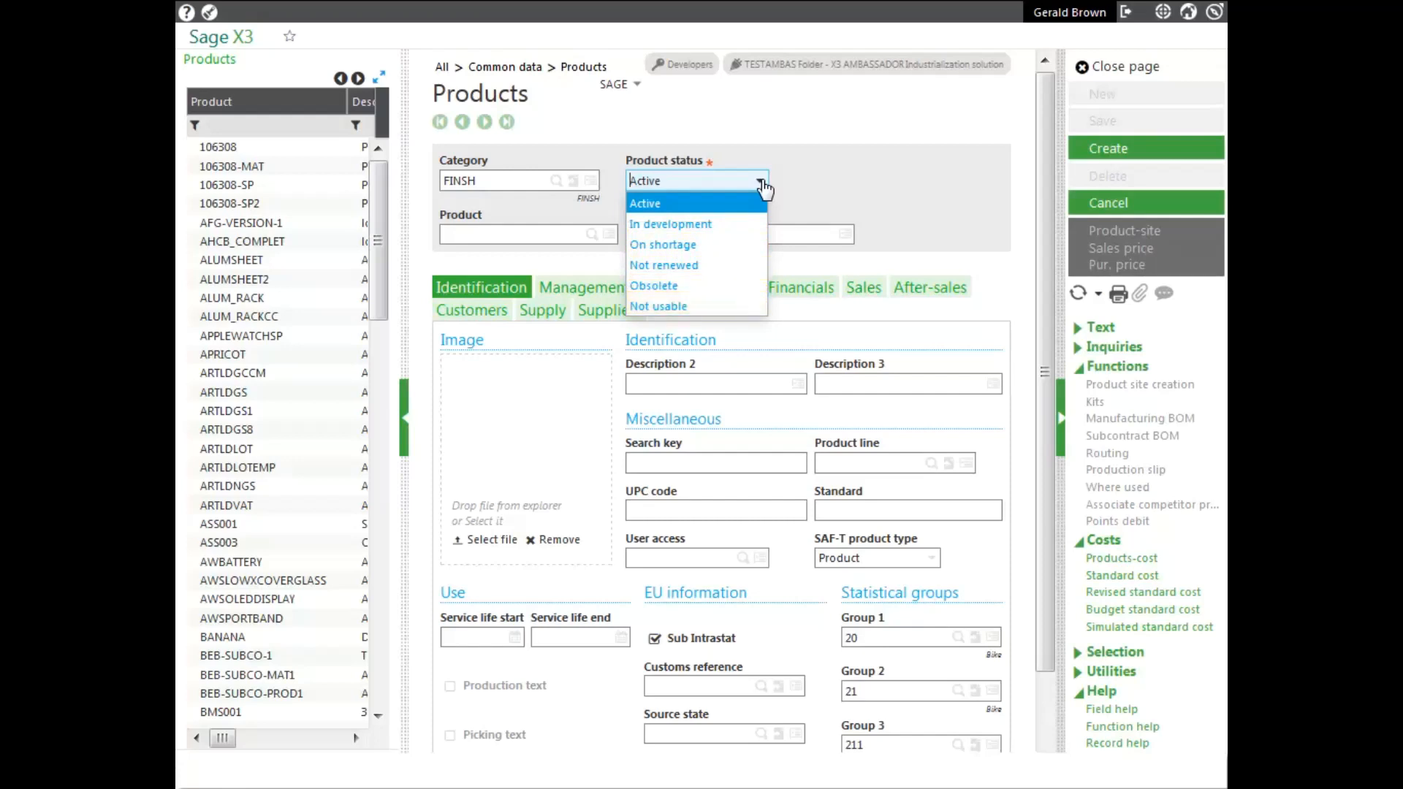
pyautogui.click(680, 205)
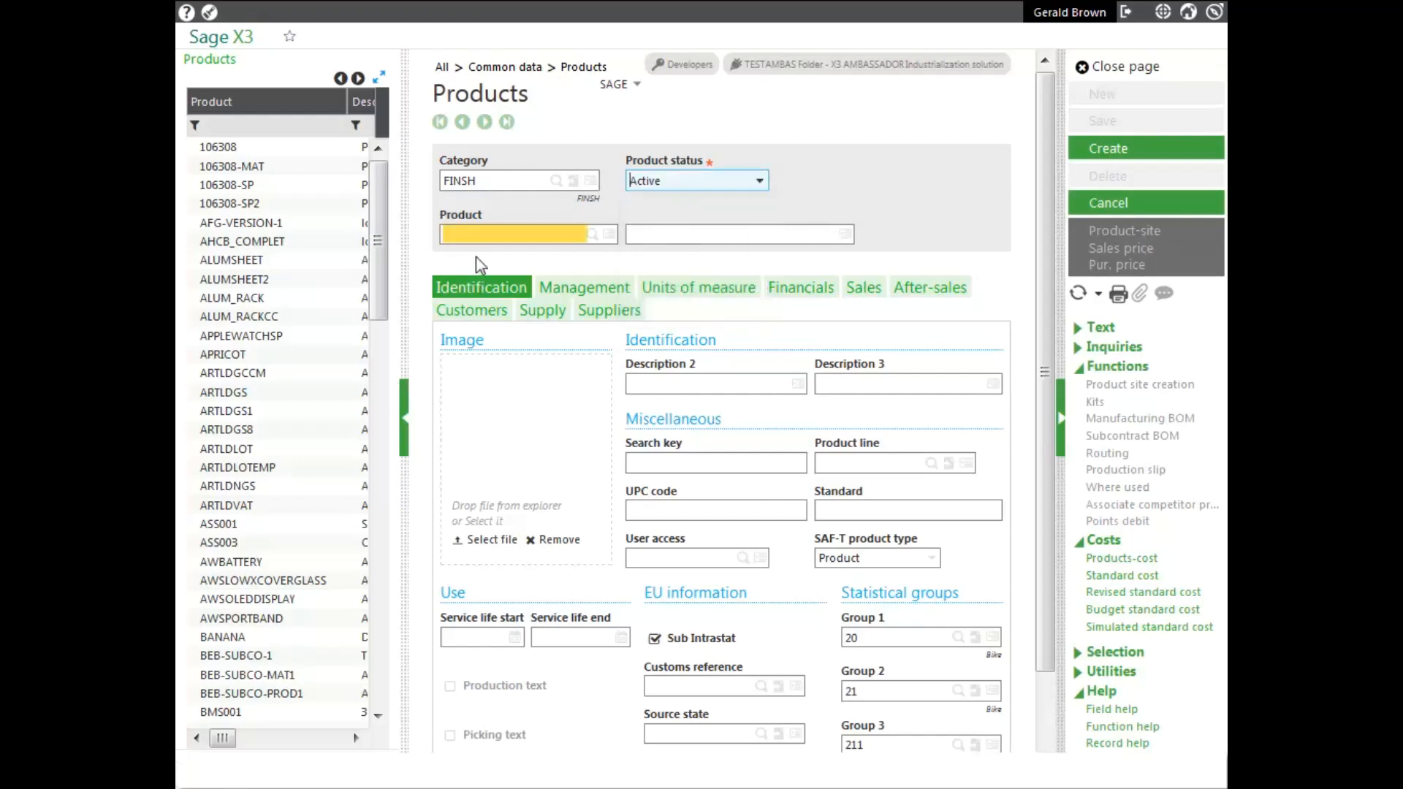
pyautogui.click(486, 235)
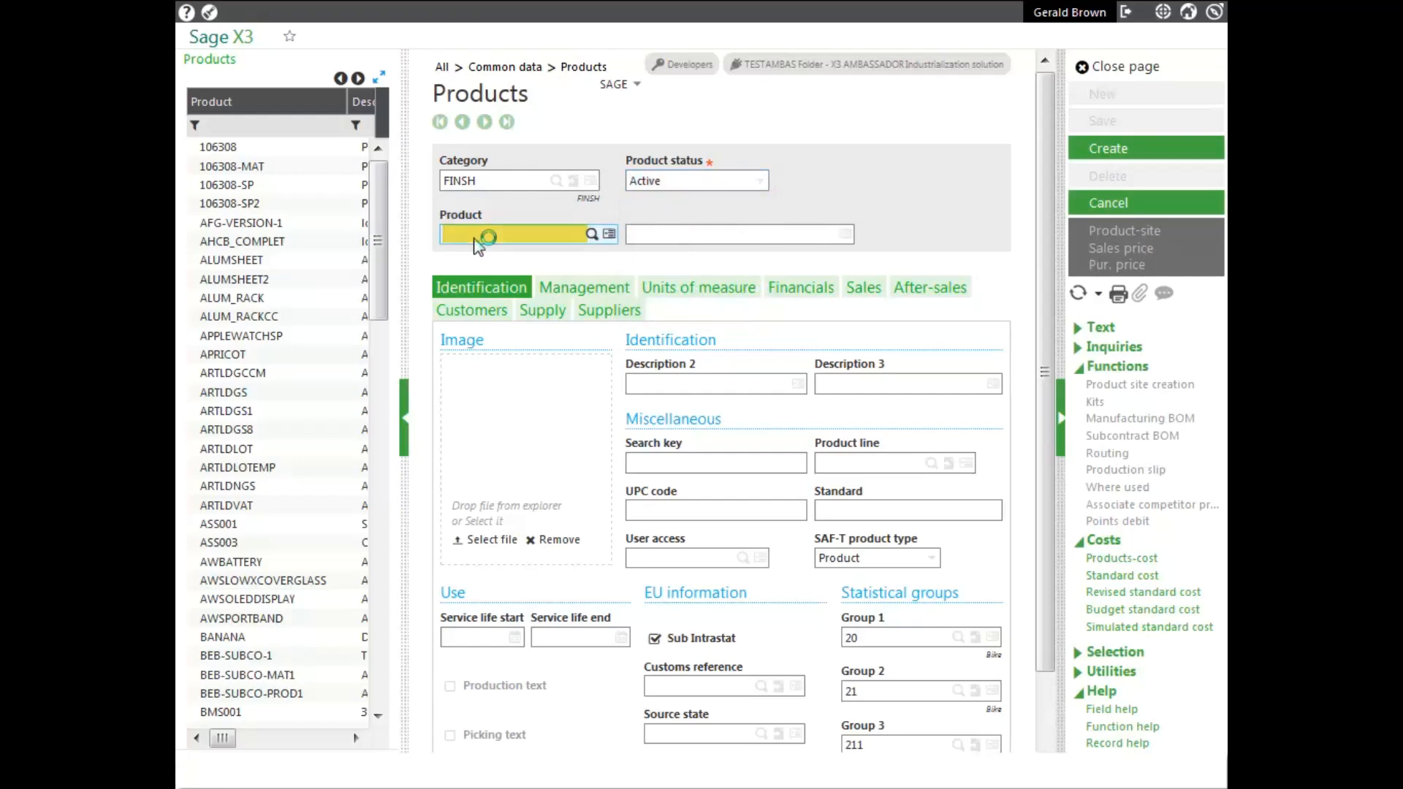
pyautogui.write('FIN015')
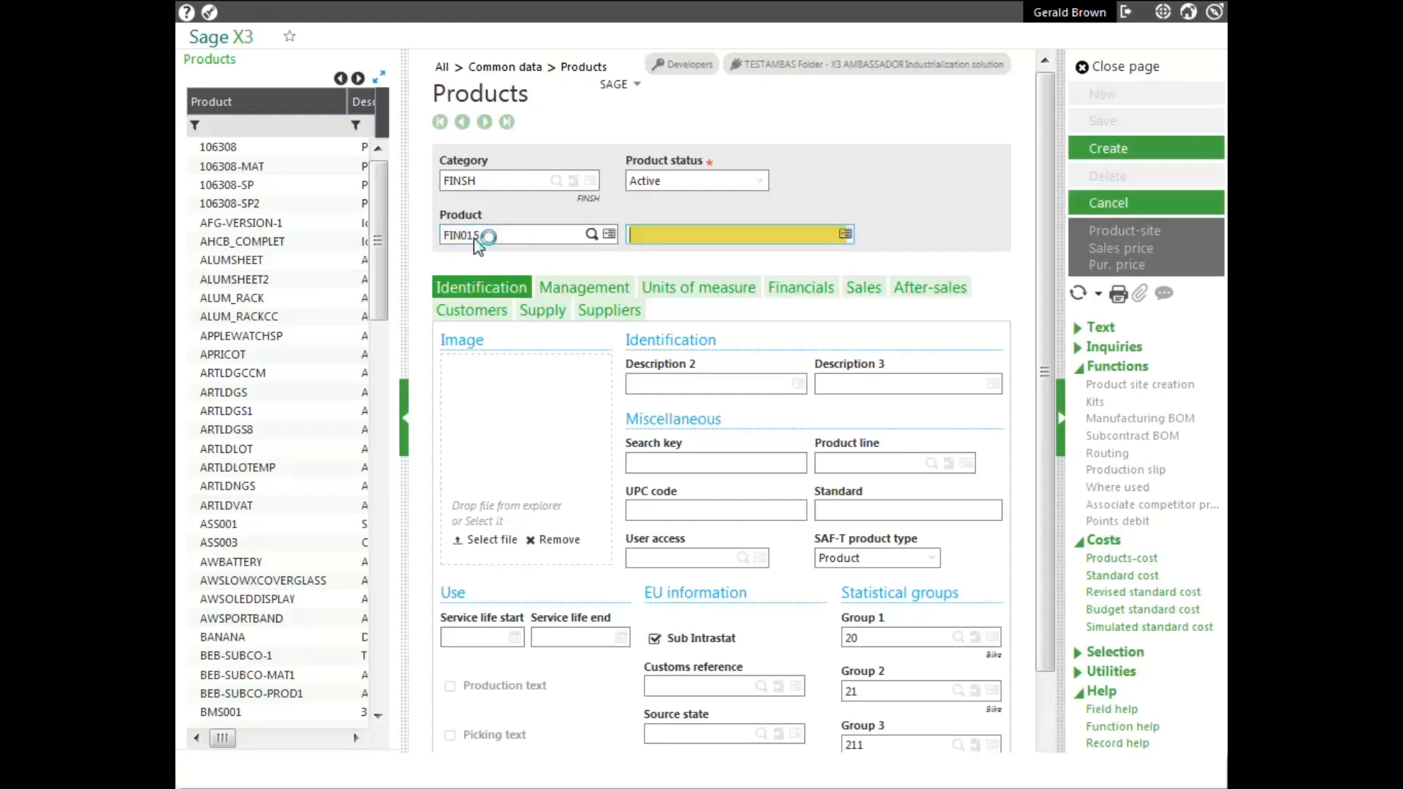
pyautogui.write('Child sta')
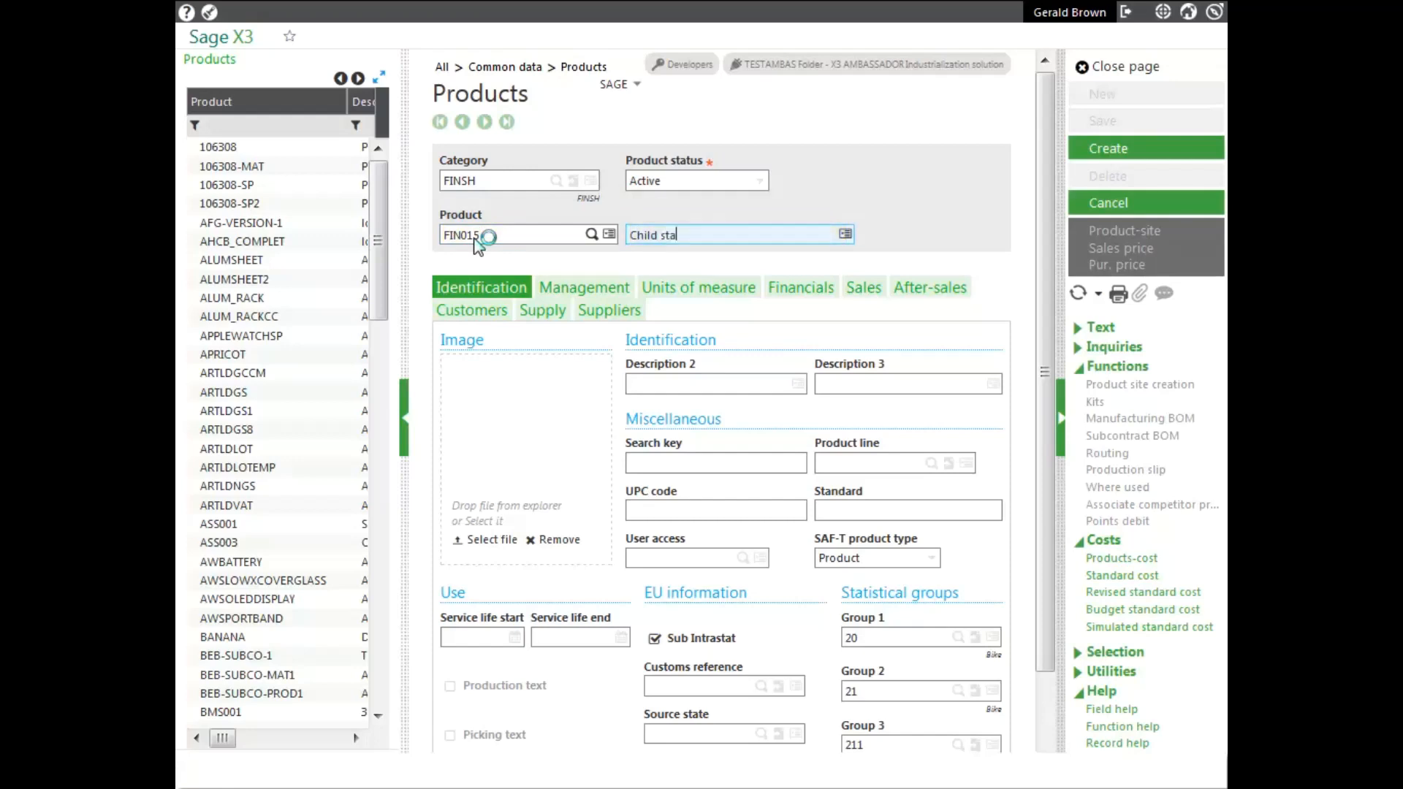
pyautogui.write('ndard road bike')
# - Upload Bike.PNG from the Pictures folder as the product image
pyautogui.click(490, 539)
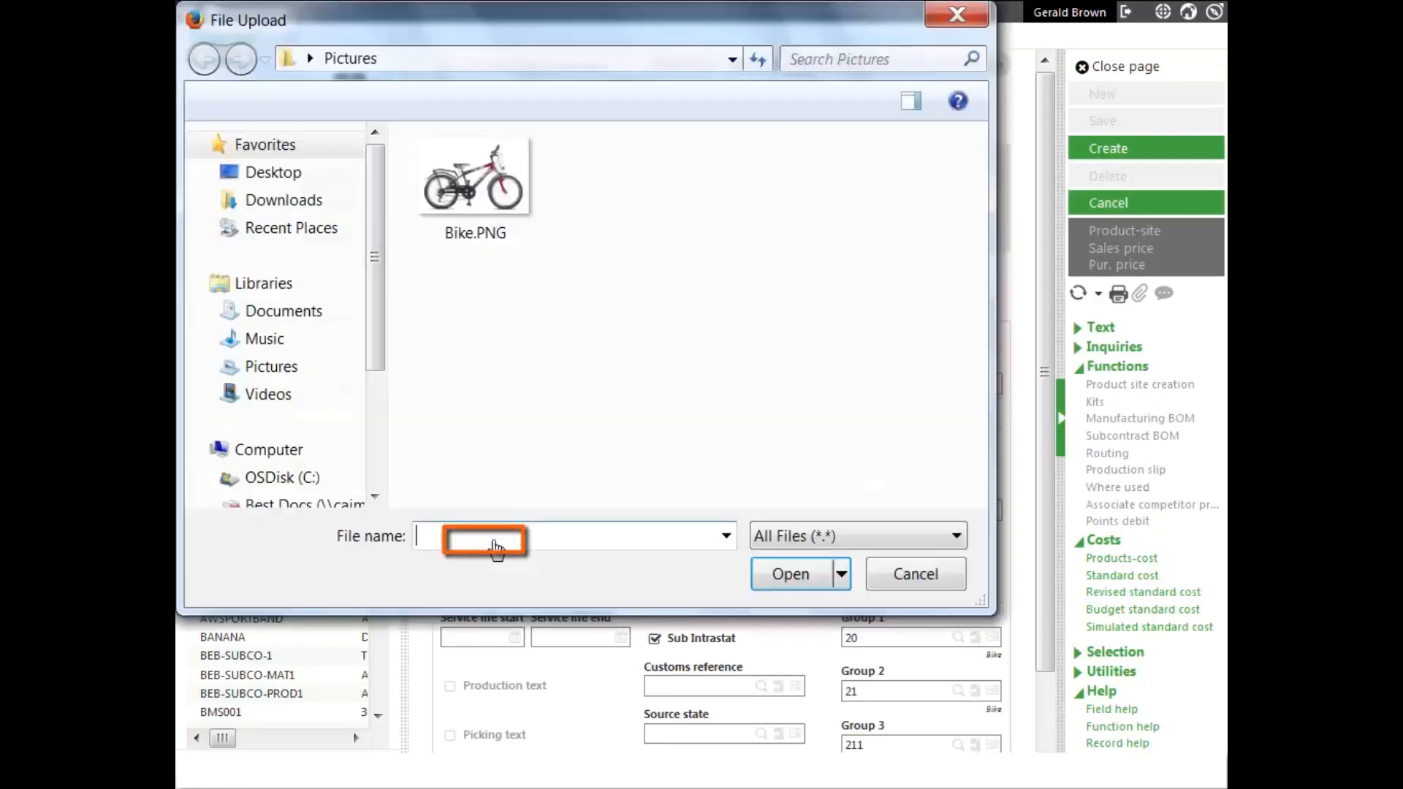
pyautogui.click(520, 194)
pyautogui.click(804, 577)
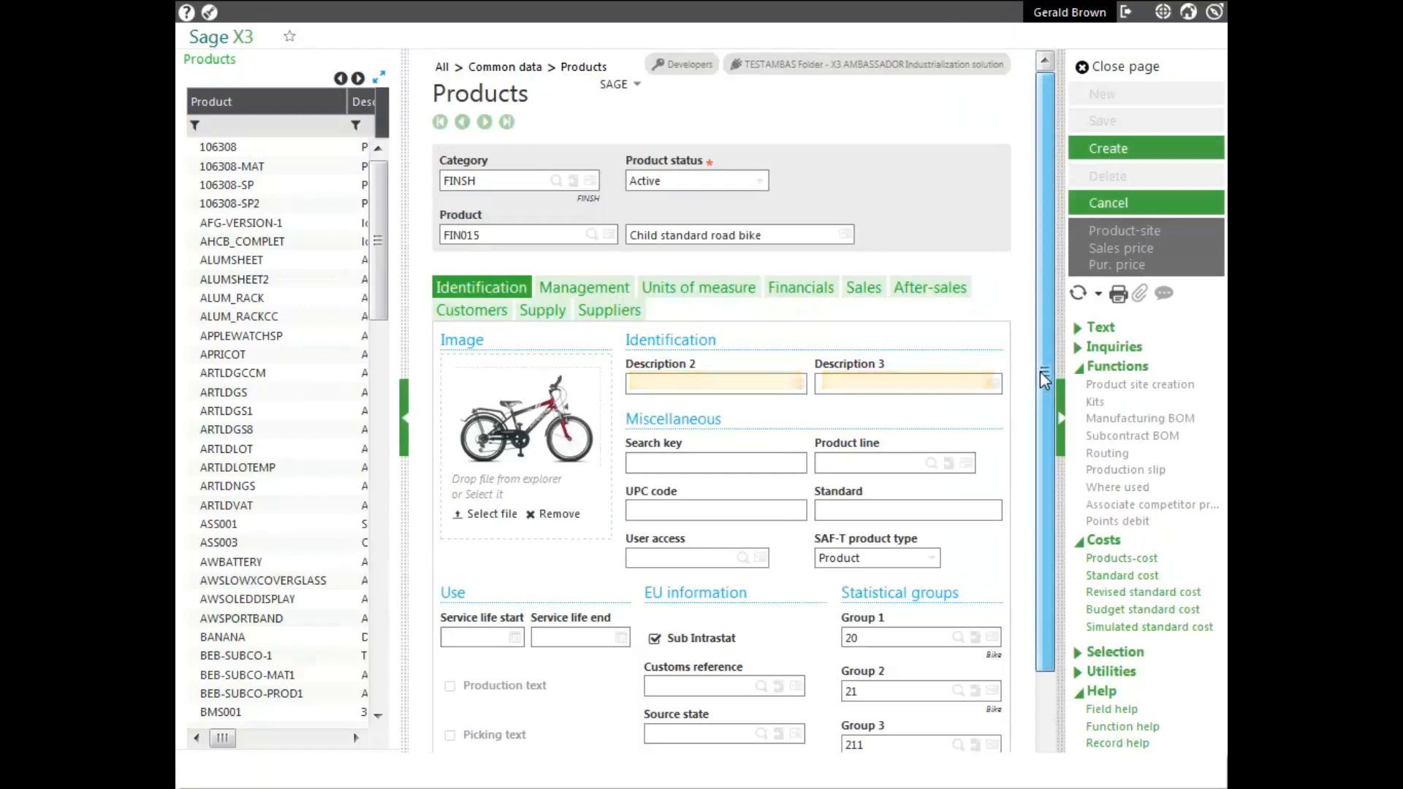
# - Examine the product's identification details, available text types, statistical groups and the product notes form, and return to the product
pyautogui.moveTo(1045, 380); pyautogui.dragTo(1037, 428)
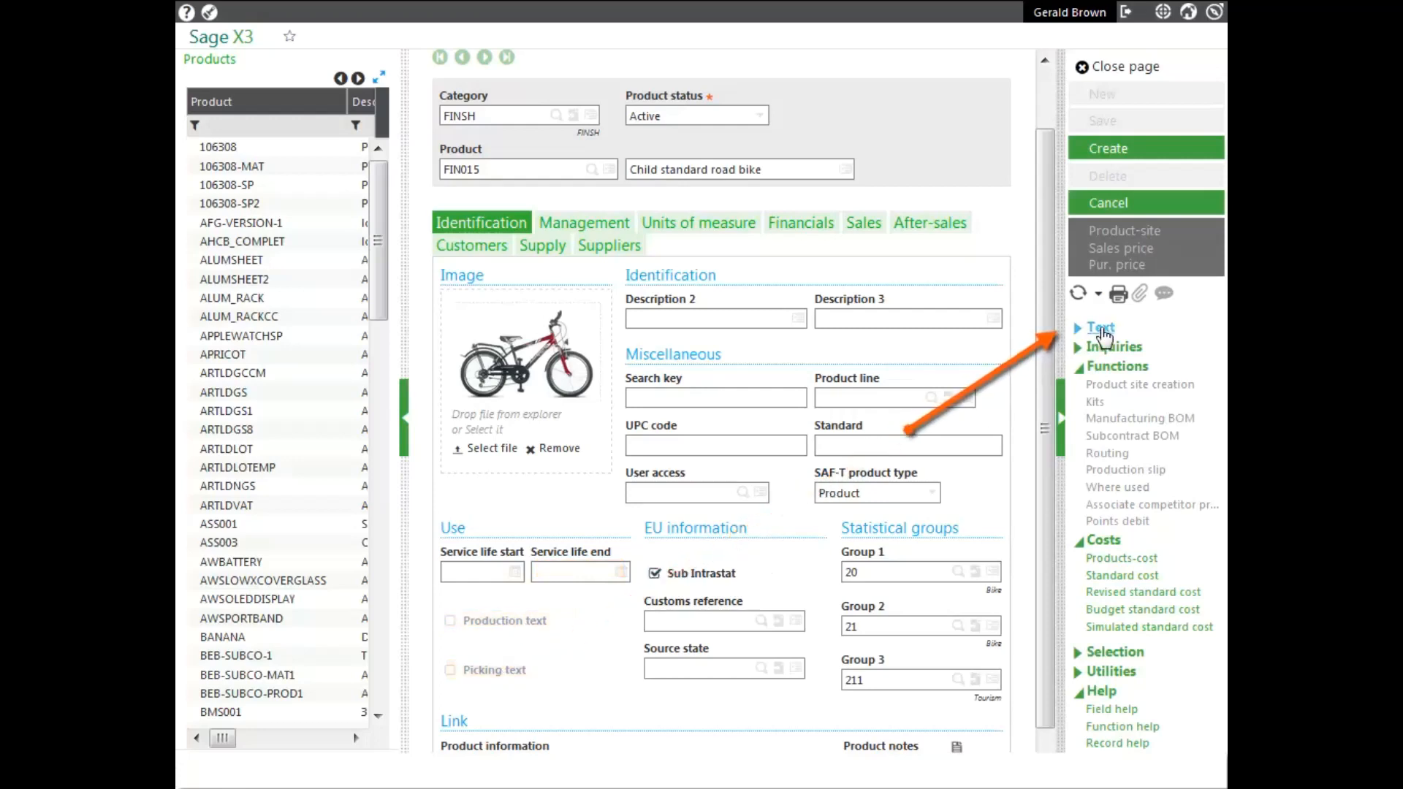
pyautogui.click(1099, 328)
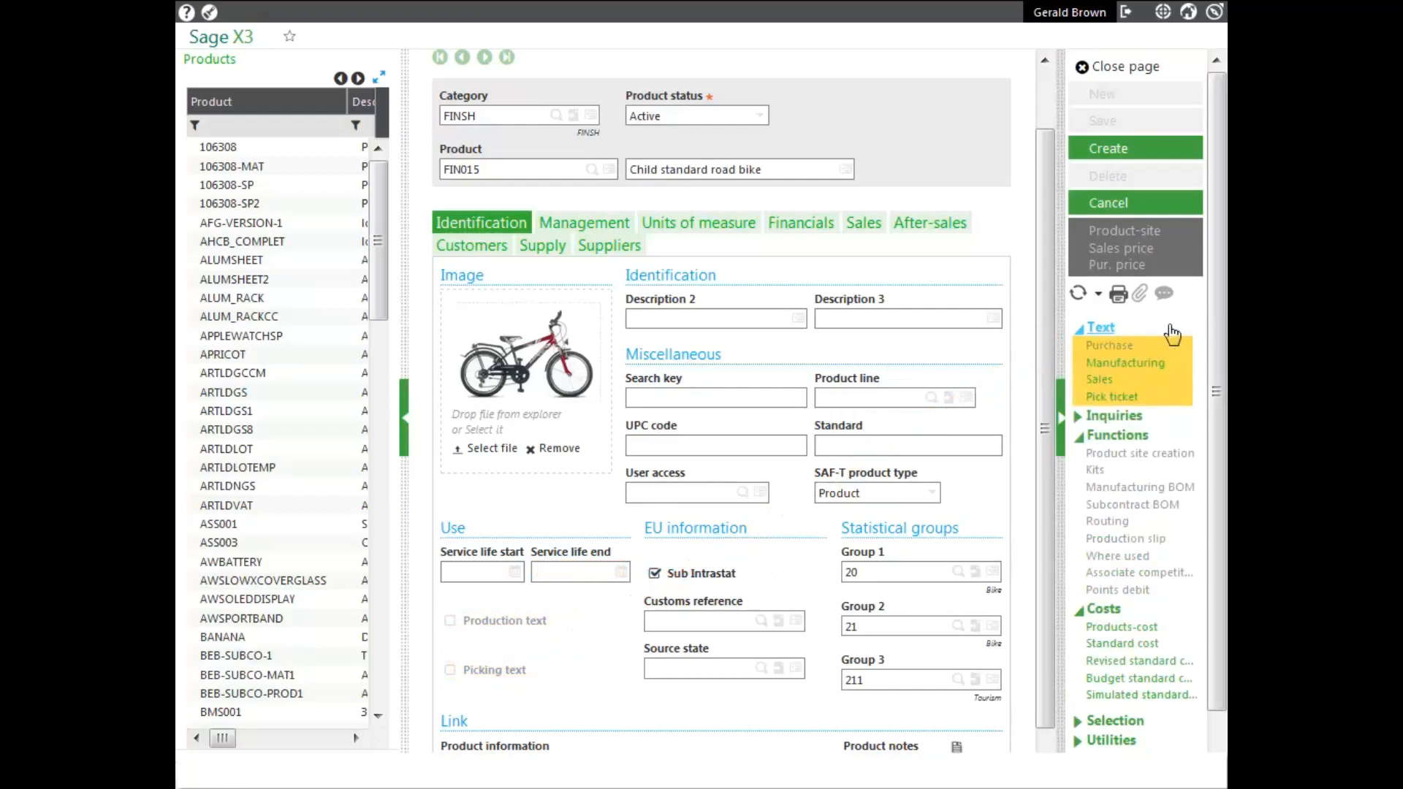
pyautogui.click(1102, 331)
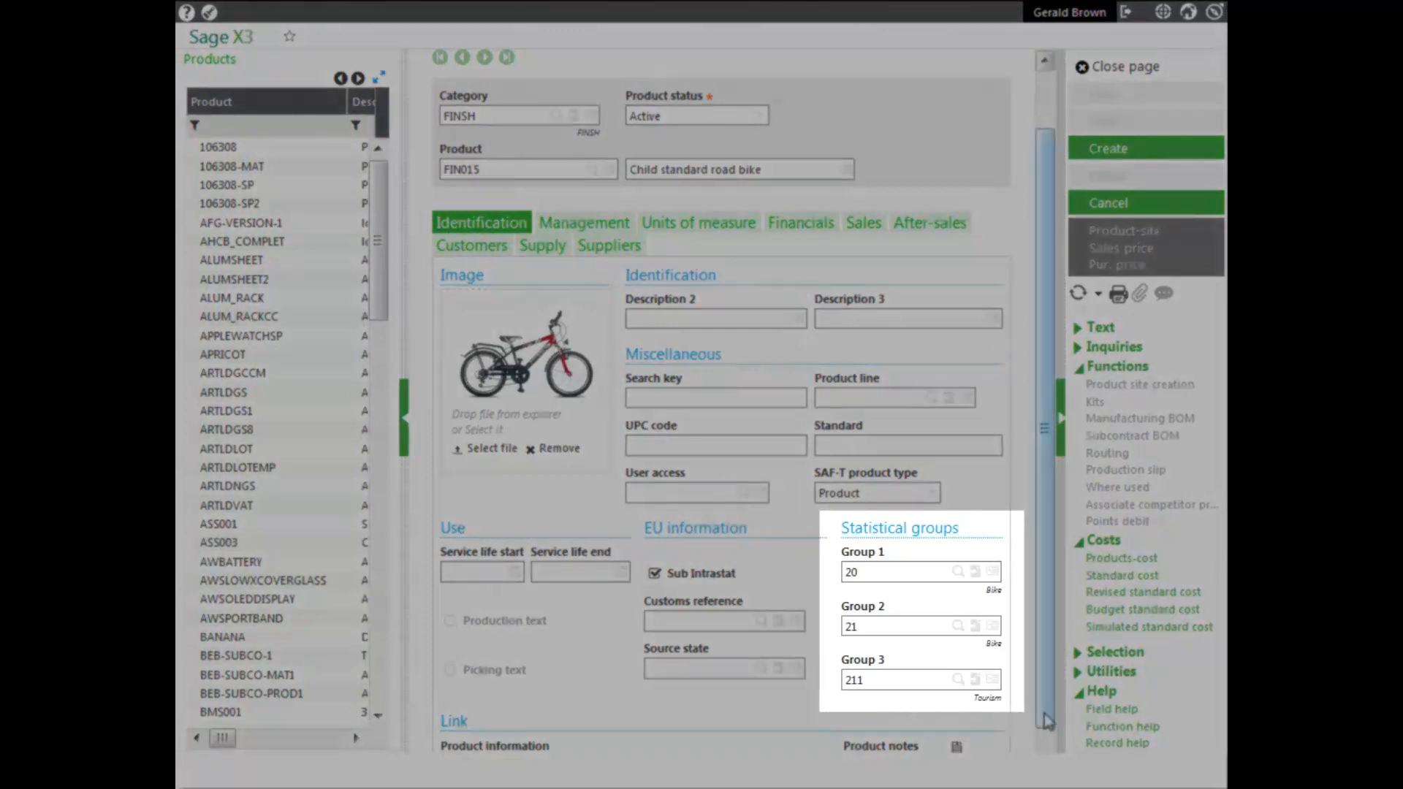
pyautogui.scroll(-1, 1035, 723)
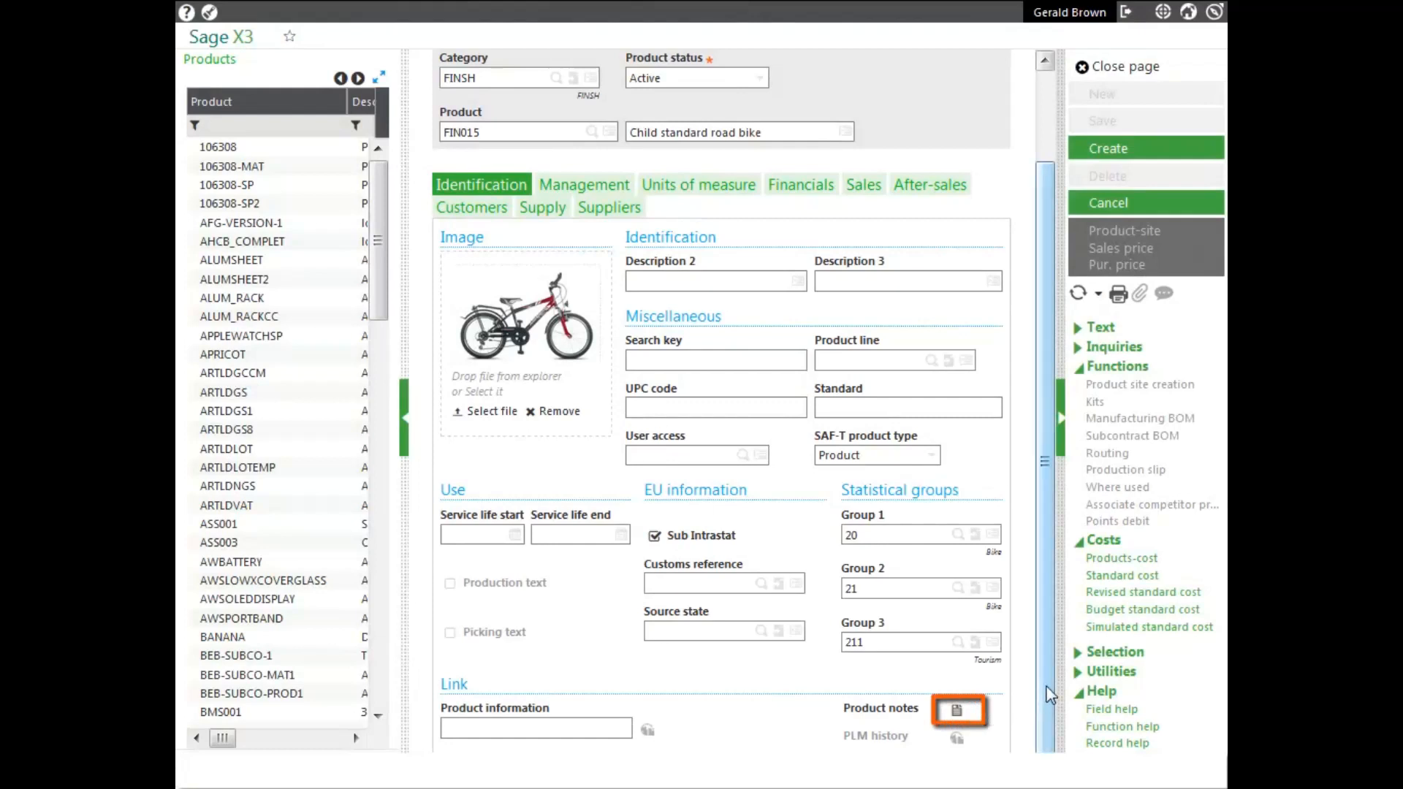
pyautogui.click(958, 712)
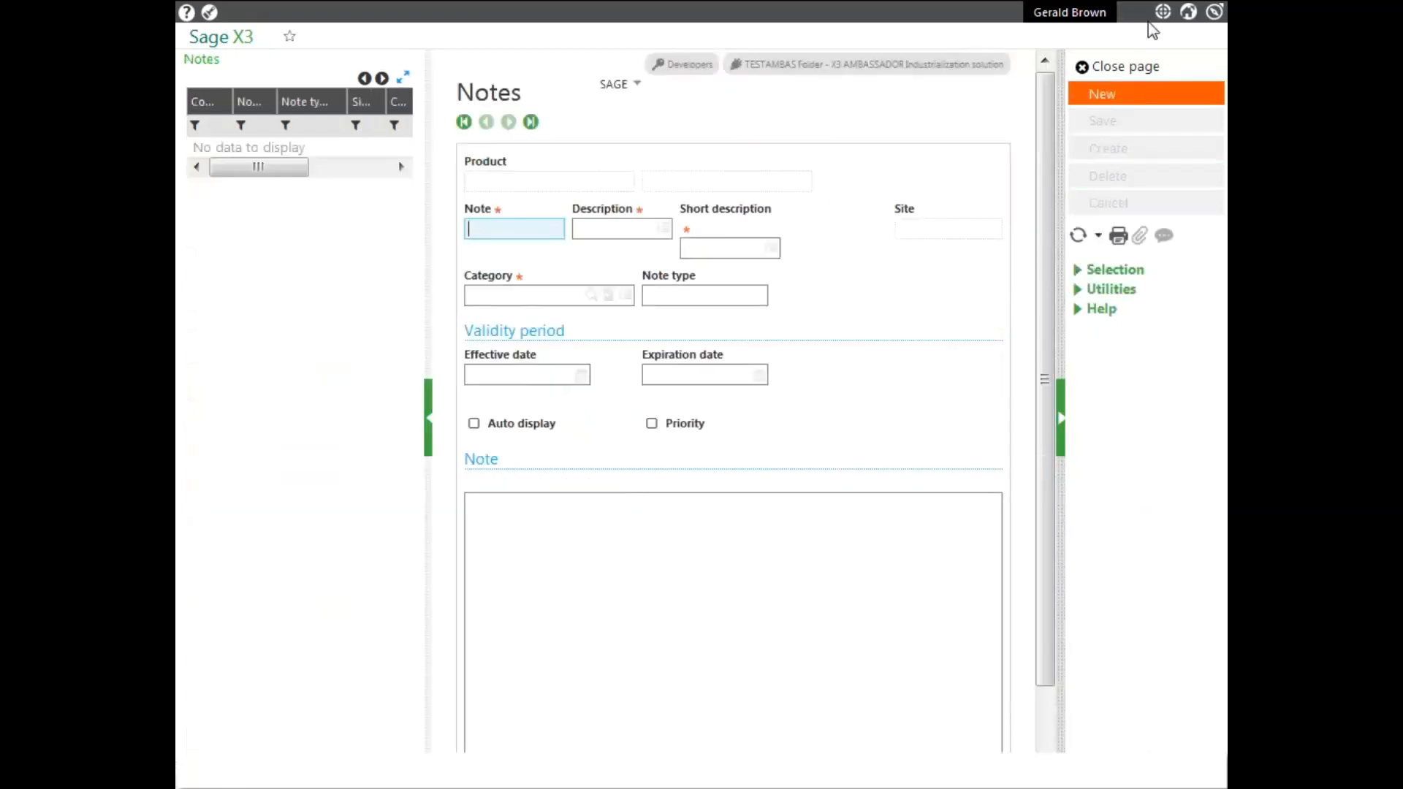
pyautogui.click(1120, 67)
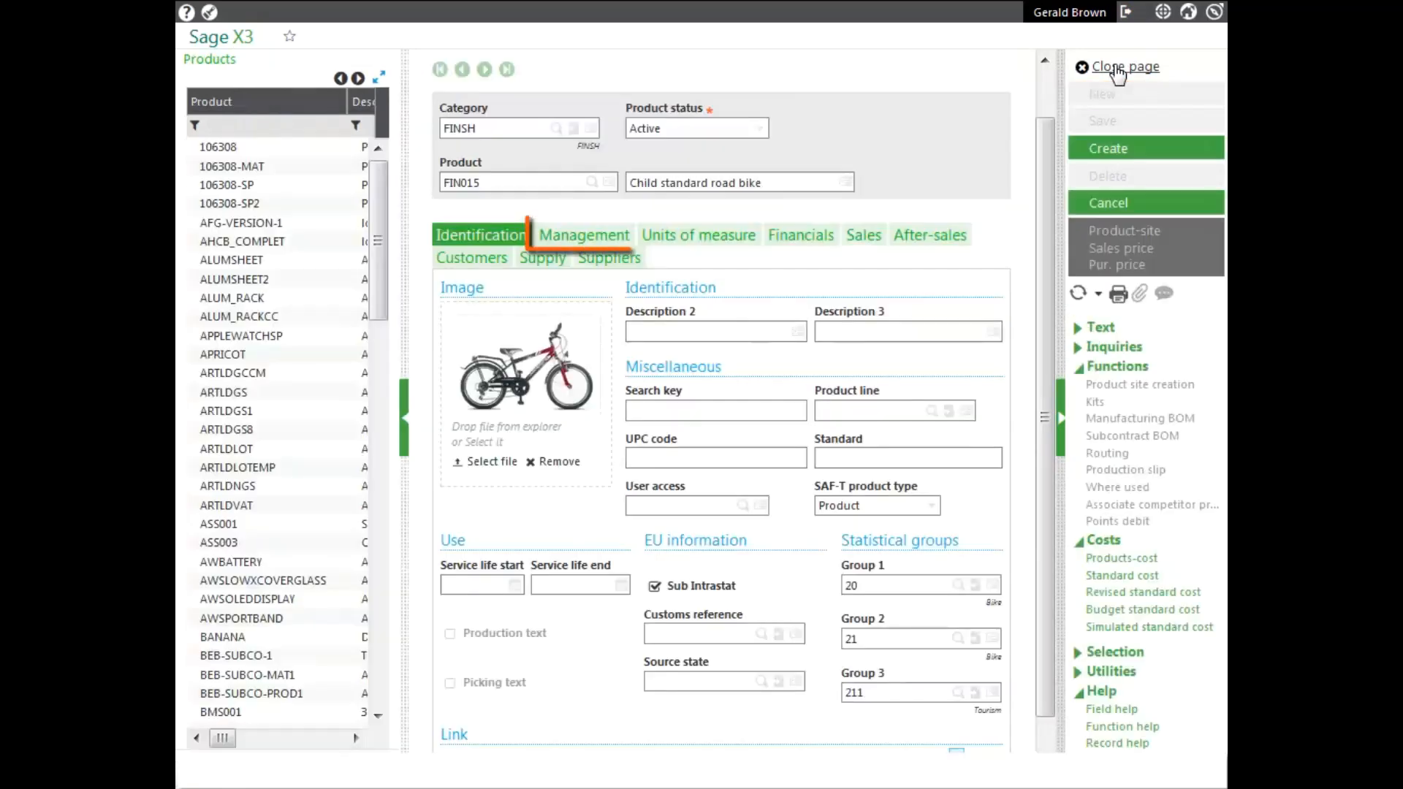
# - Set the cost family to Component in the product's management settings
pyautogui.click(595, 233)
pyautogui.scroll(-1, 1046, 353)
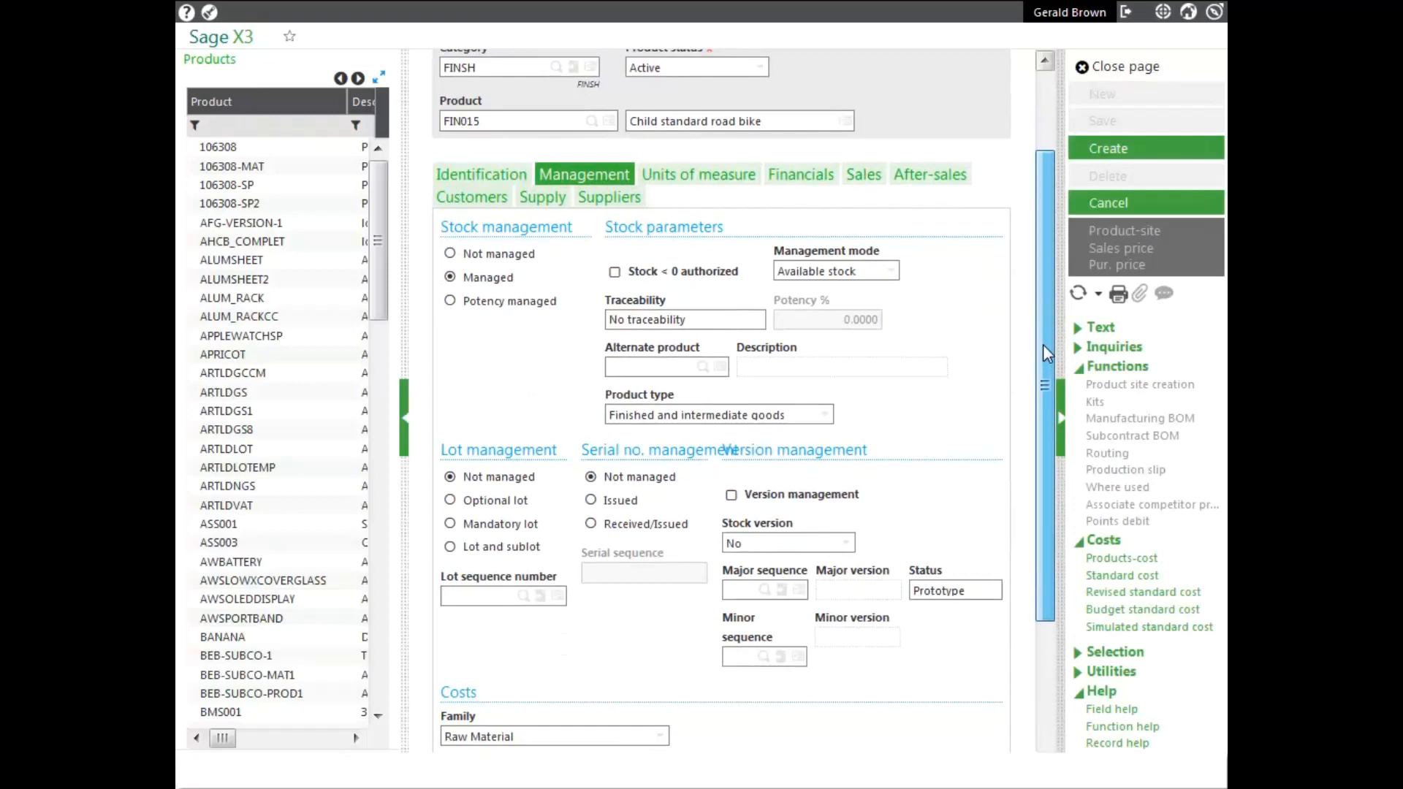
pyautogui.moveTo(1041, 349); pyautogui.dragTo(1021, 444)
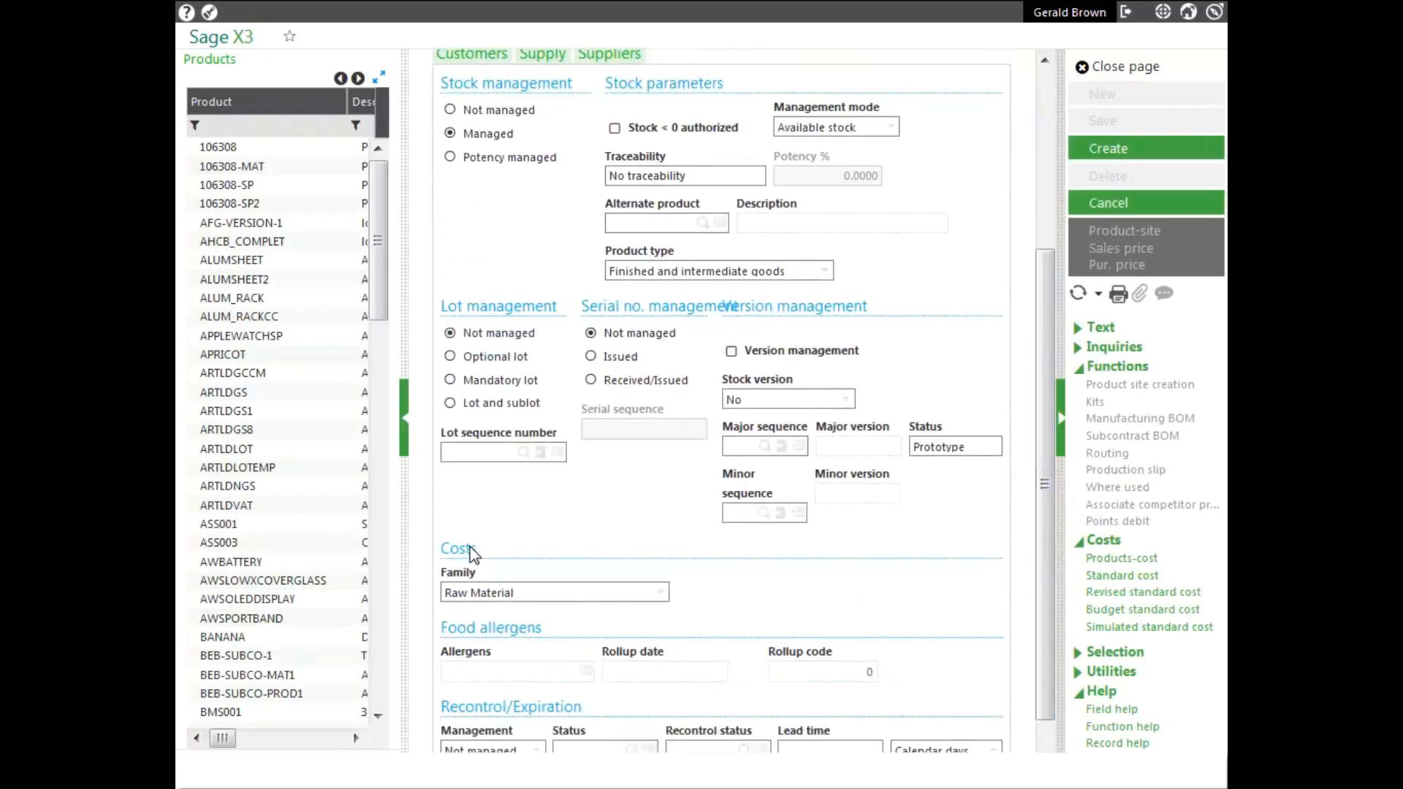
pyautogui.click(485, 592)
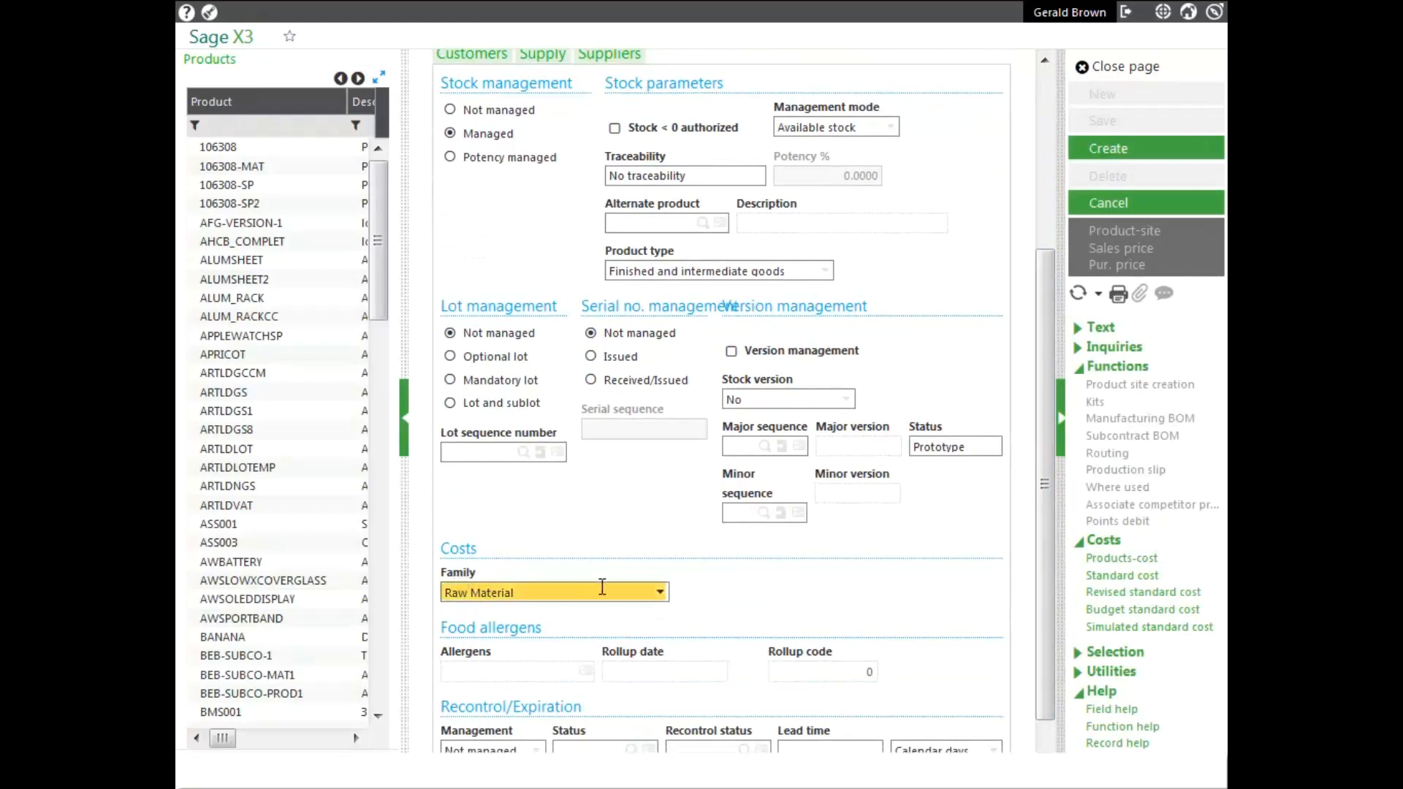
pyautogui.click(666, 604)
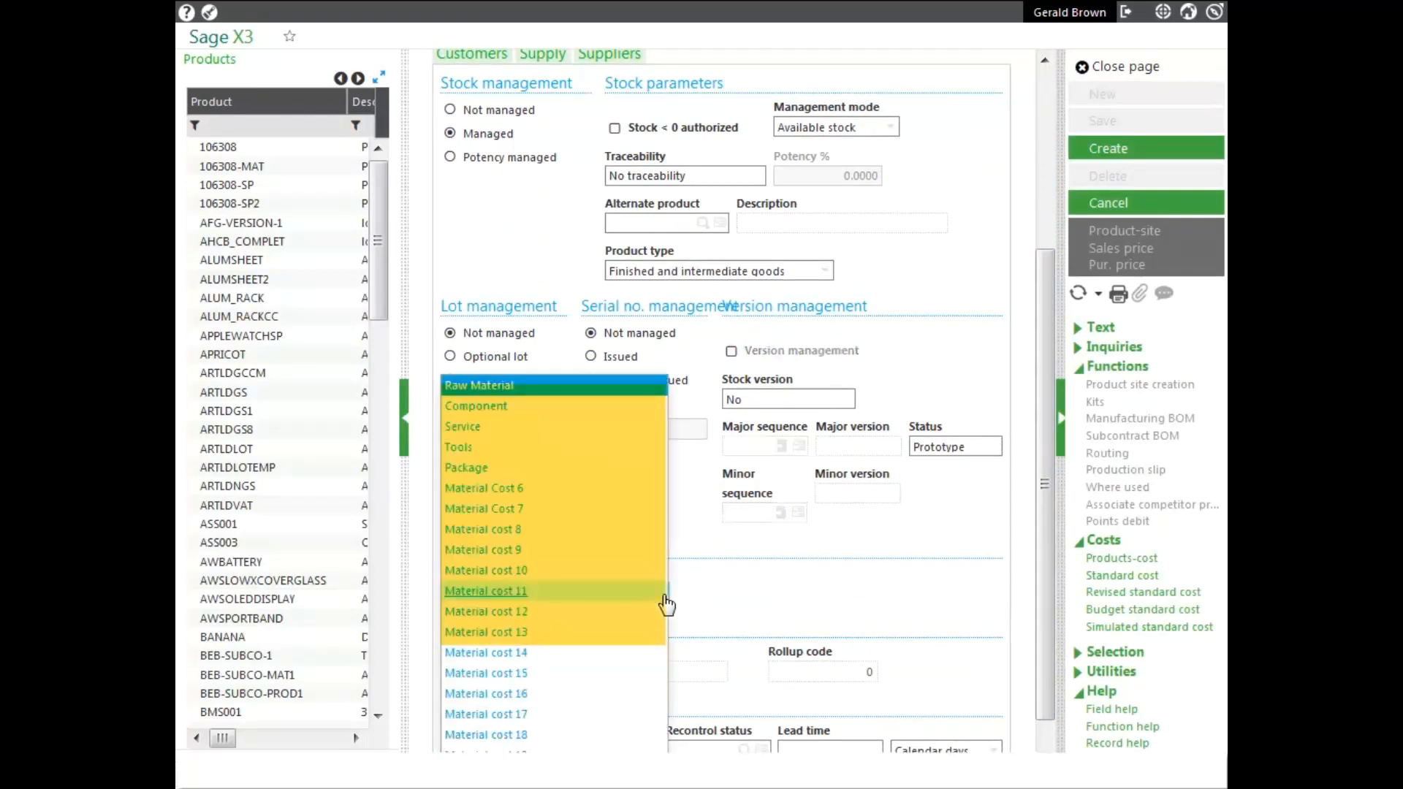
pyautogui.click(505, 411)
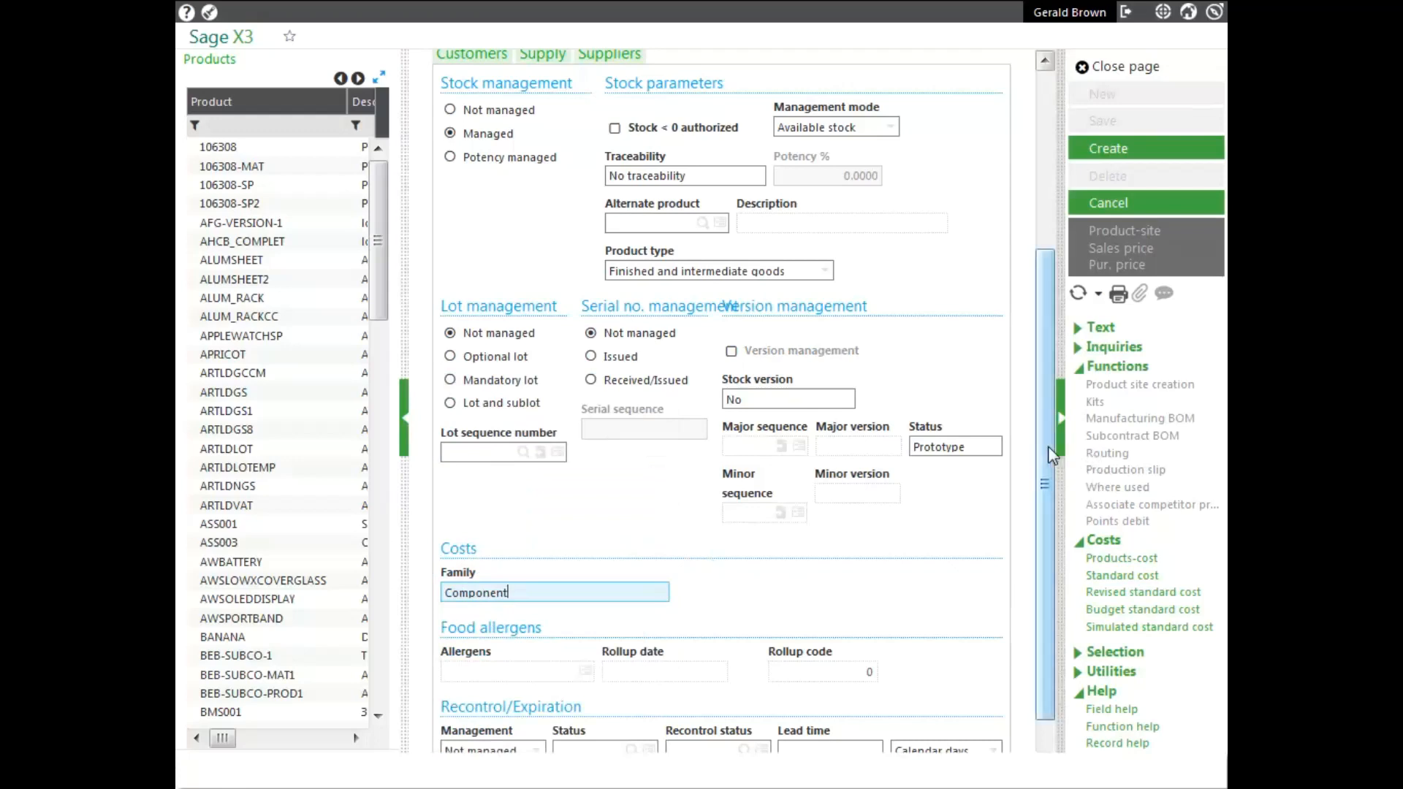
# - Review the product's units of measure with its pack units, and its financial settings
pyautogui.moveTo(1046, 445); pyautogui.dragTo(1050, 280)
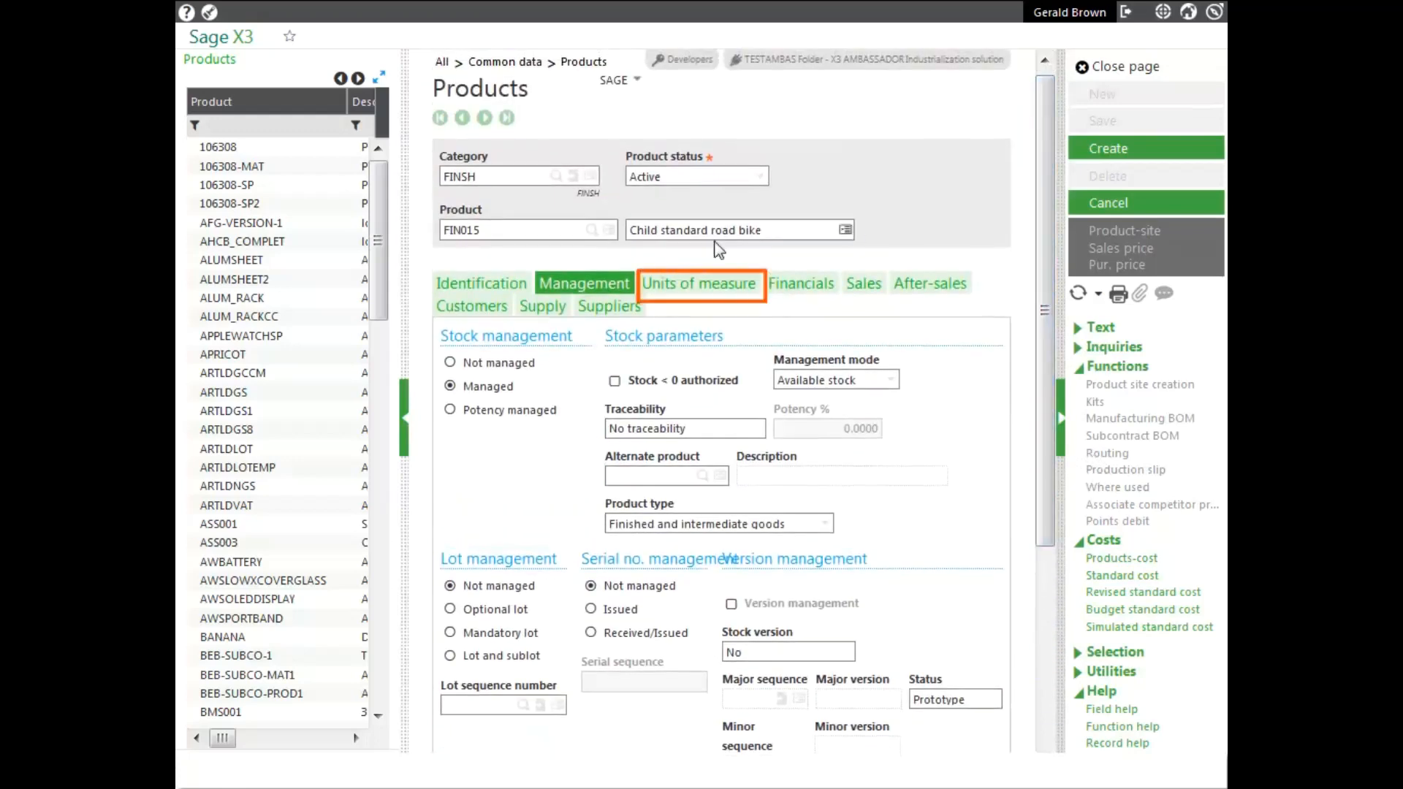
pyautogui.click(679, 287)
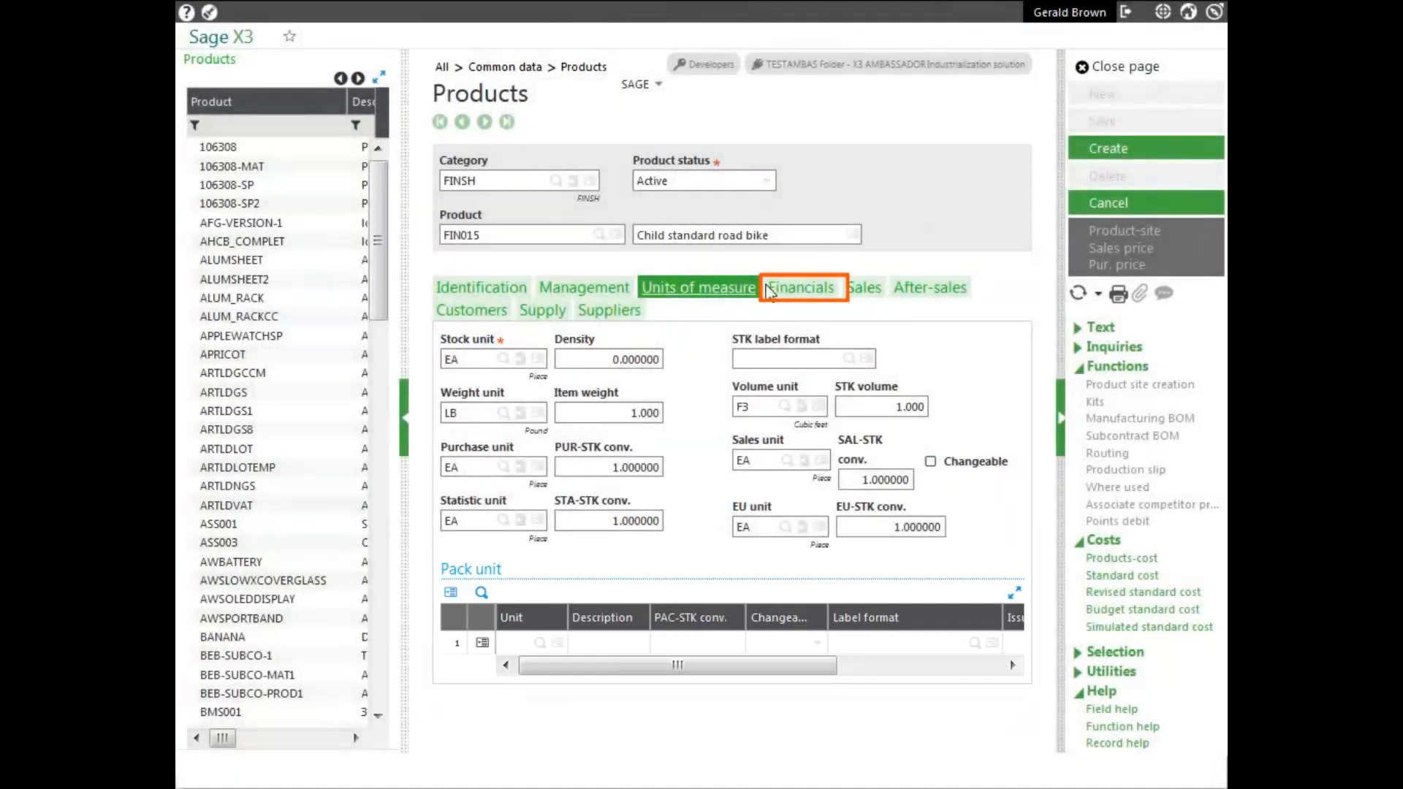
pyautogui.click(771, 290)
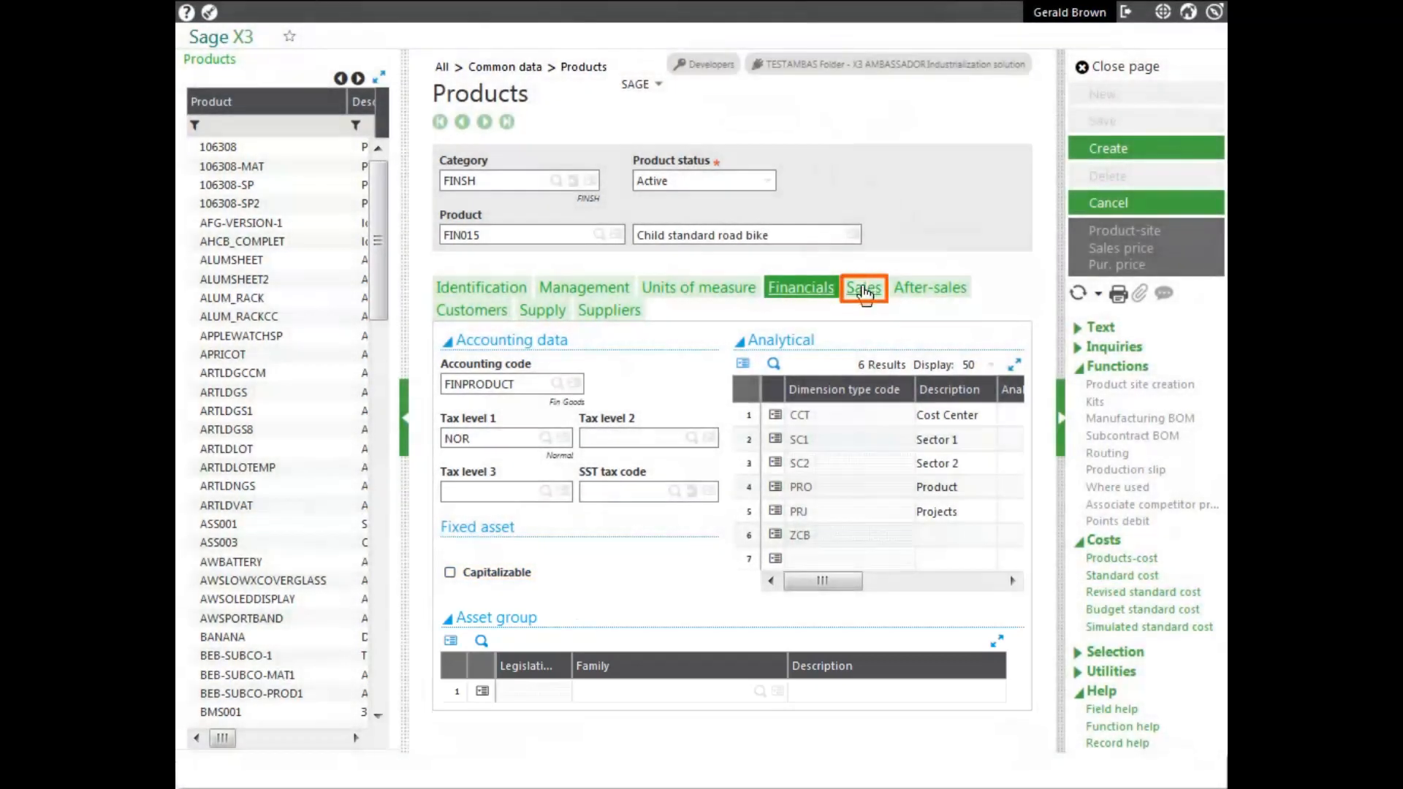
# - Set the base price to 250.00 USD in the product's sales data
pyautogui.click(862, 289)
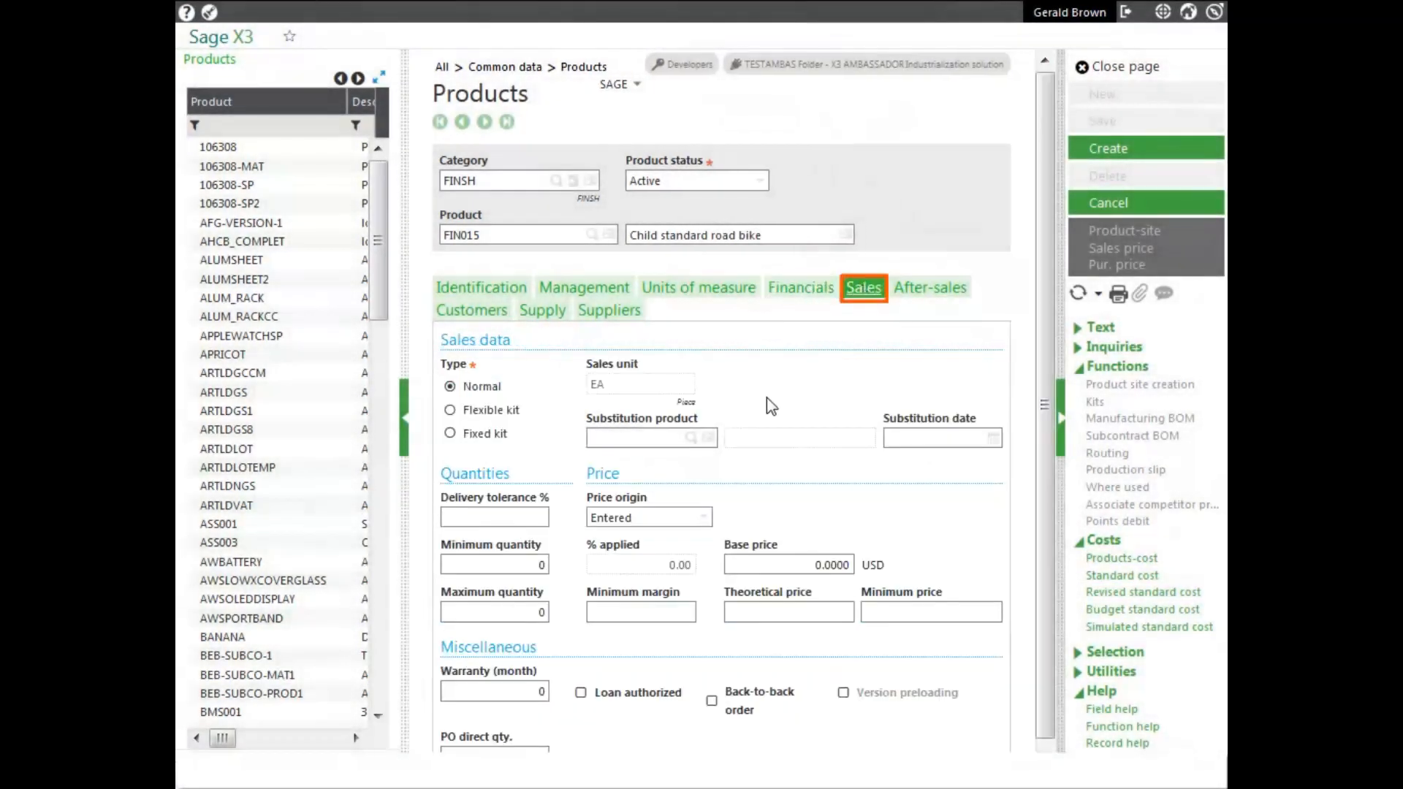
pyautogui.moveTo(1044, 352); pyautogui.dragTo(1030, 468)
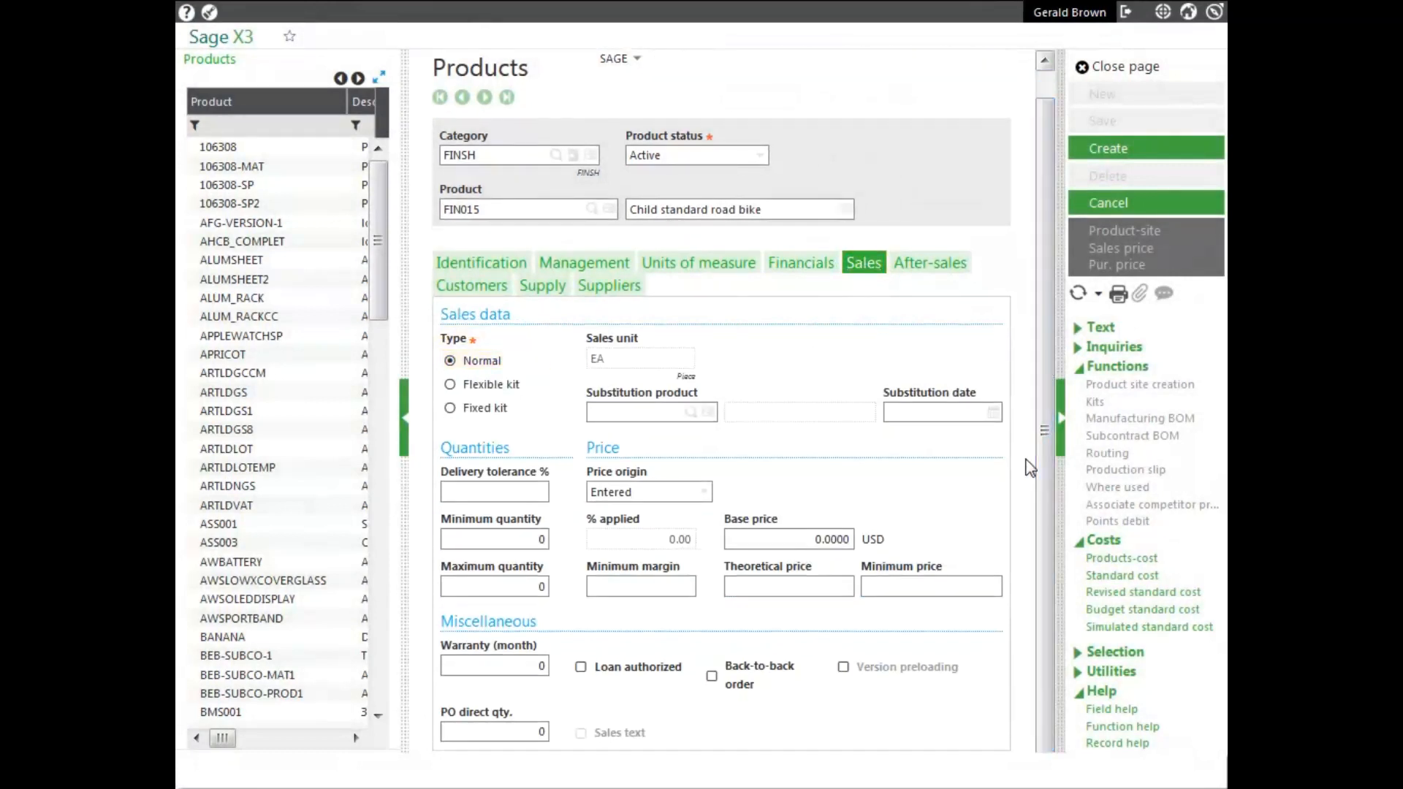
pyautogui.click(808, 539)
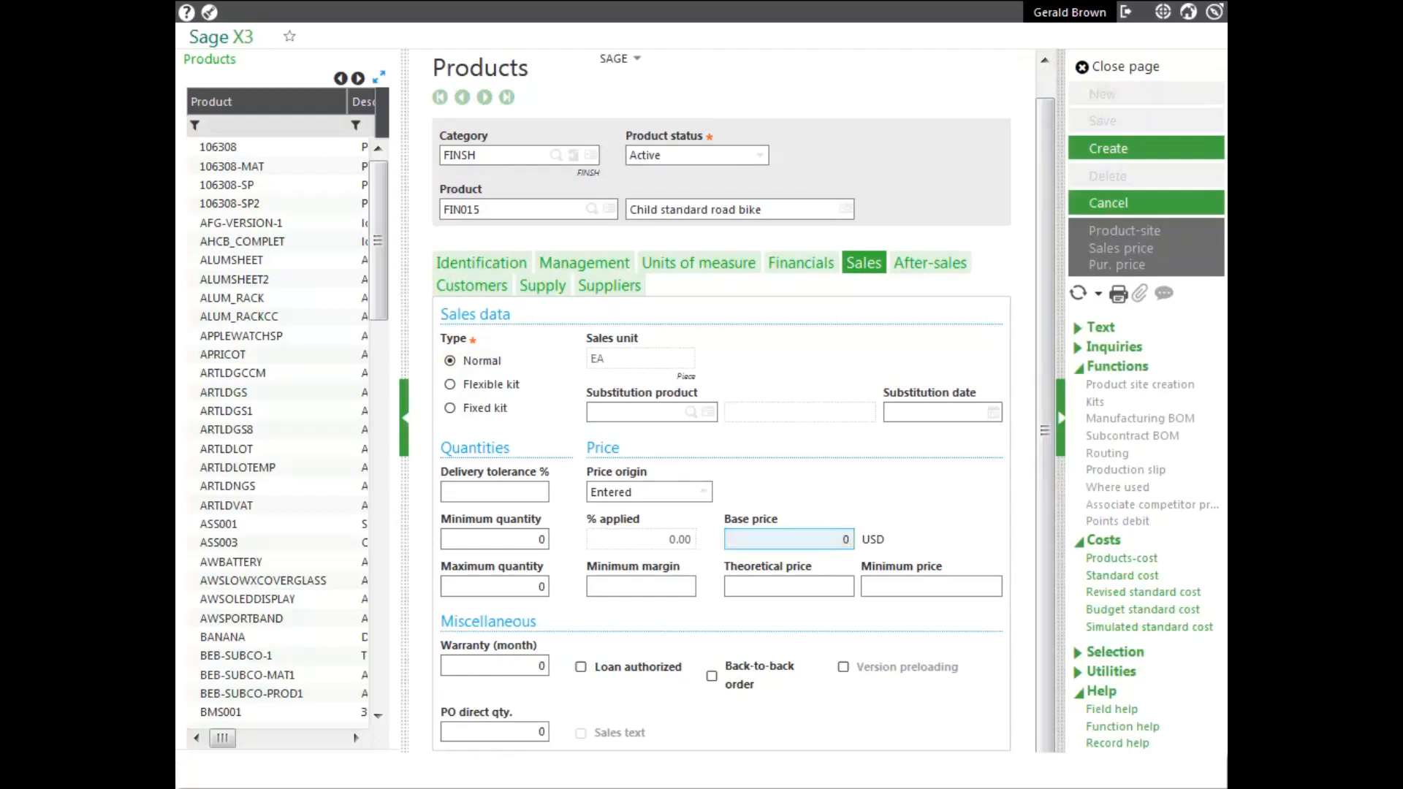
pyautogui.press('BackSpace')
pyautogui.write('250.00')
pyautogui.click(818, 540)
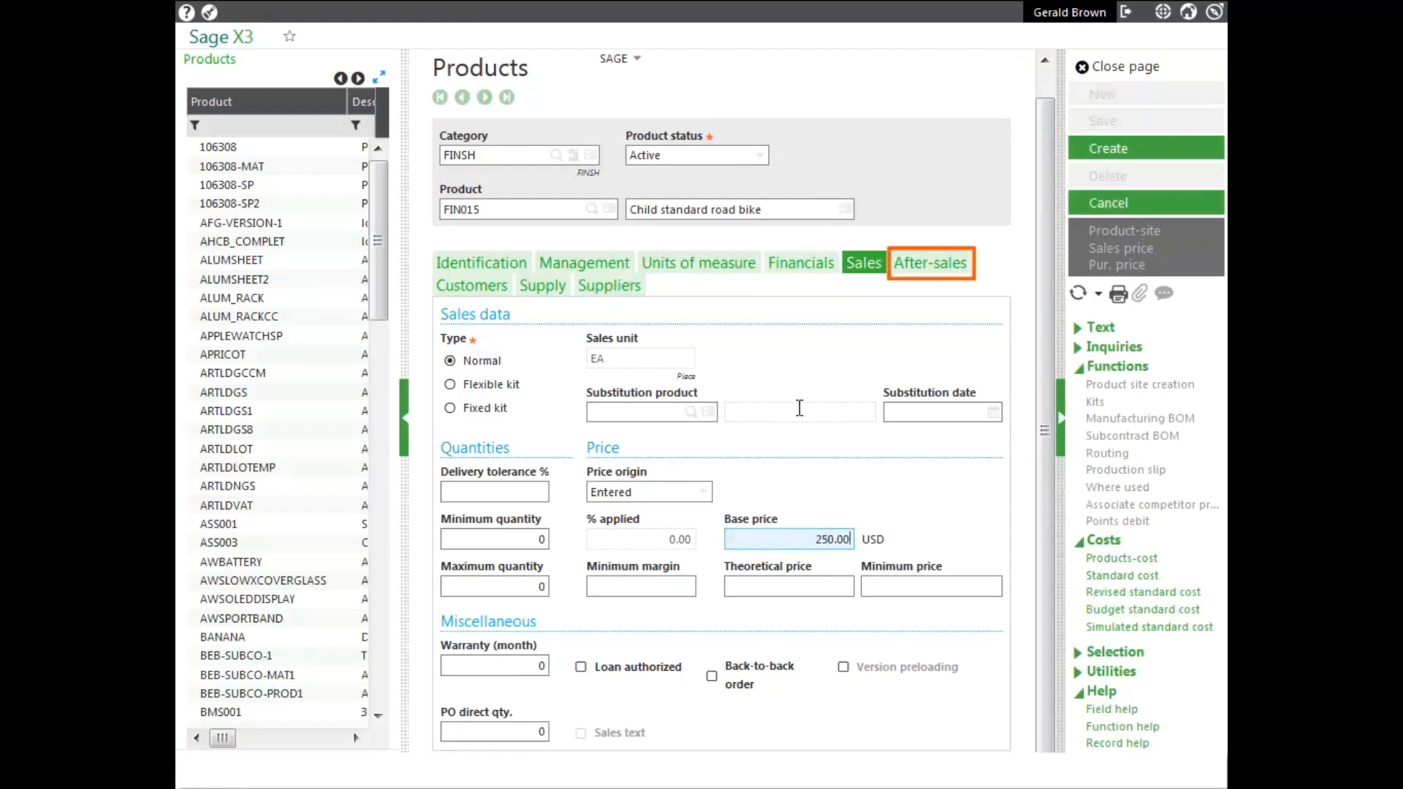
# - Review the after-sales settings with the available consumption product types, and the product's customer and supplier data
pyautogui.click(928, 272)
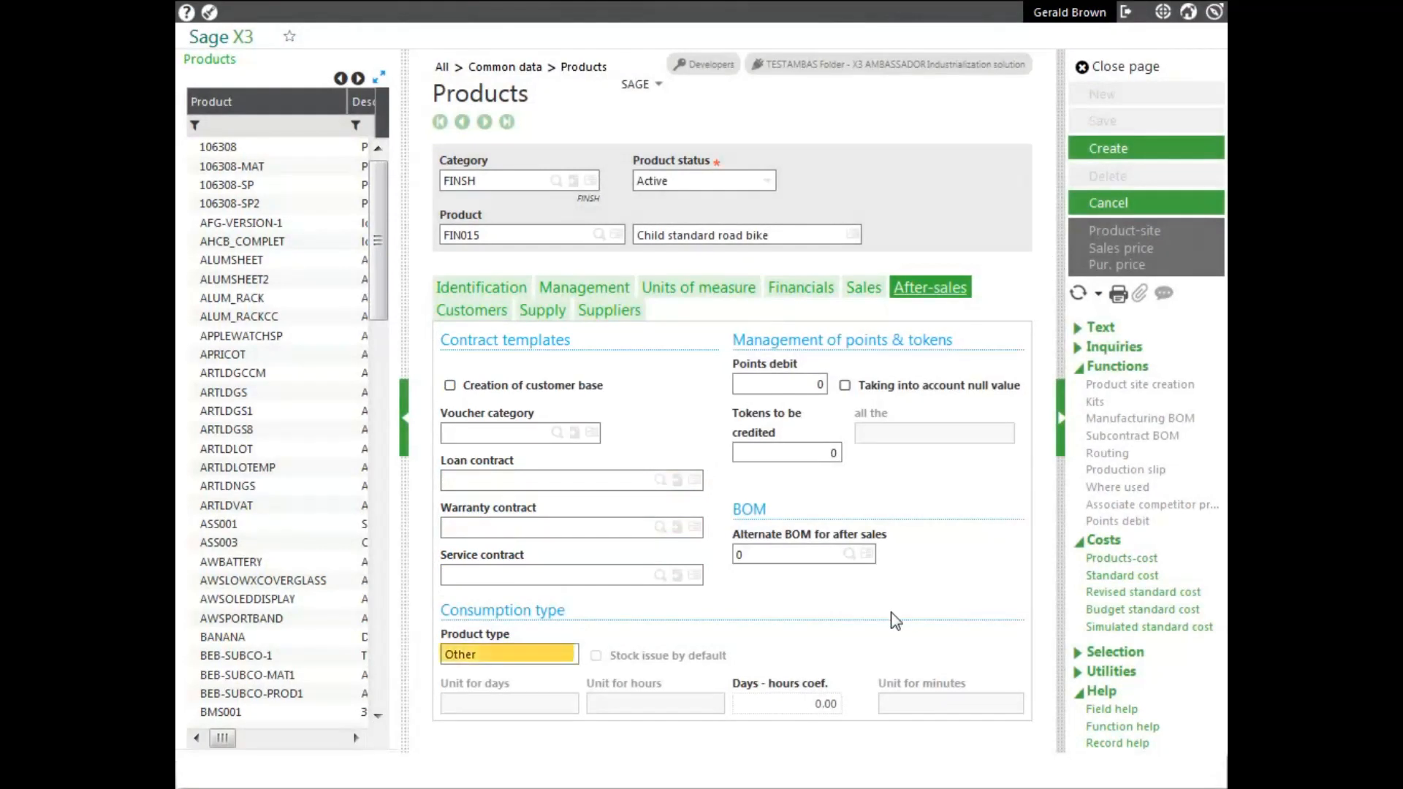
pyautogui.click(569, 655)
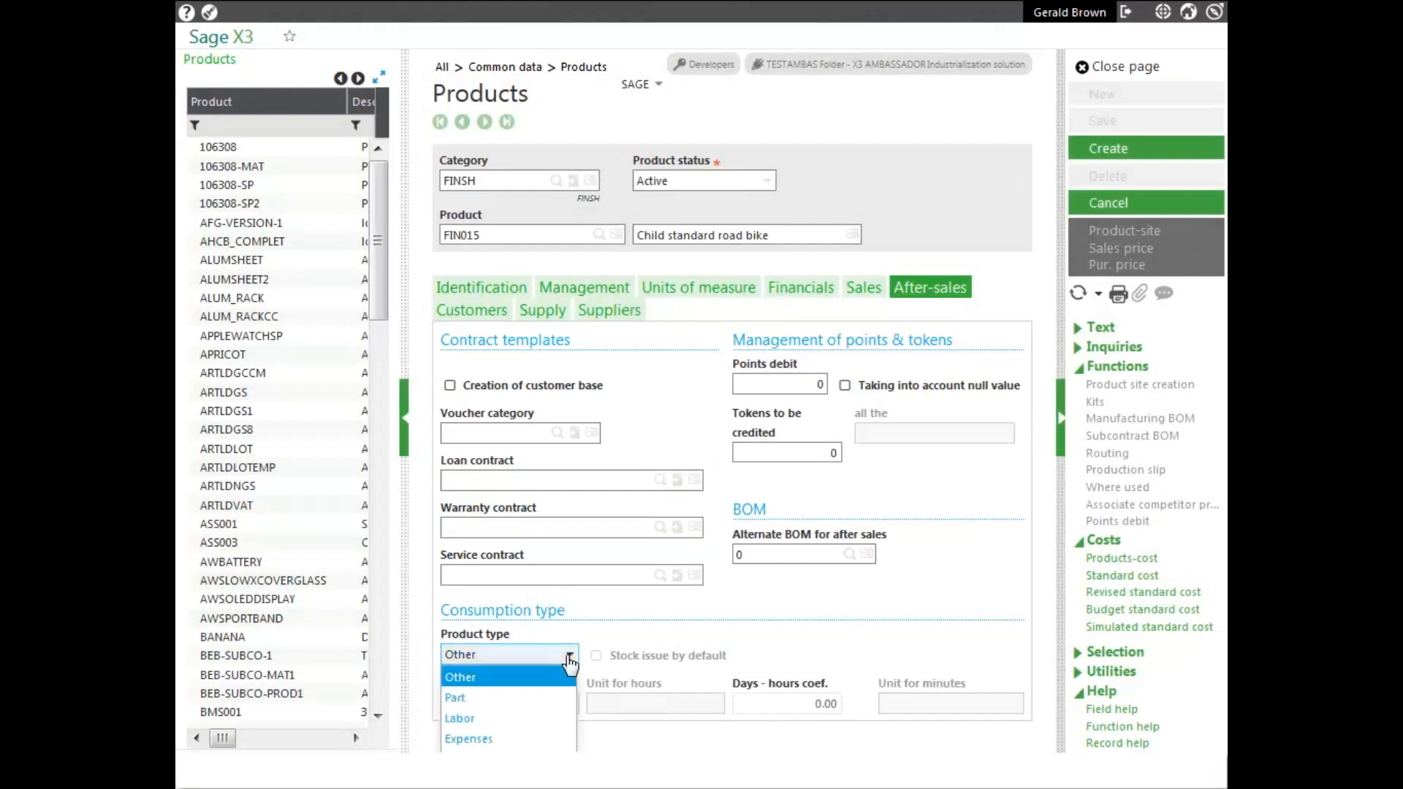
pyautogui.click(618, 630)
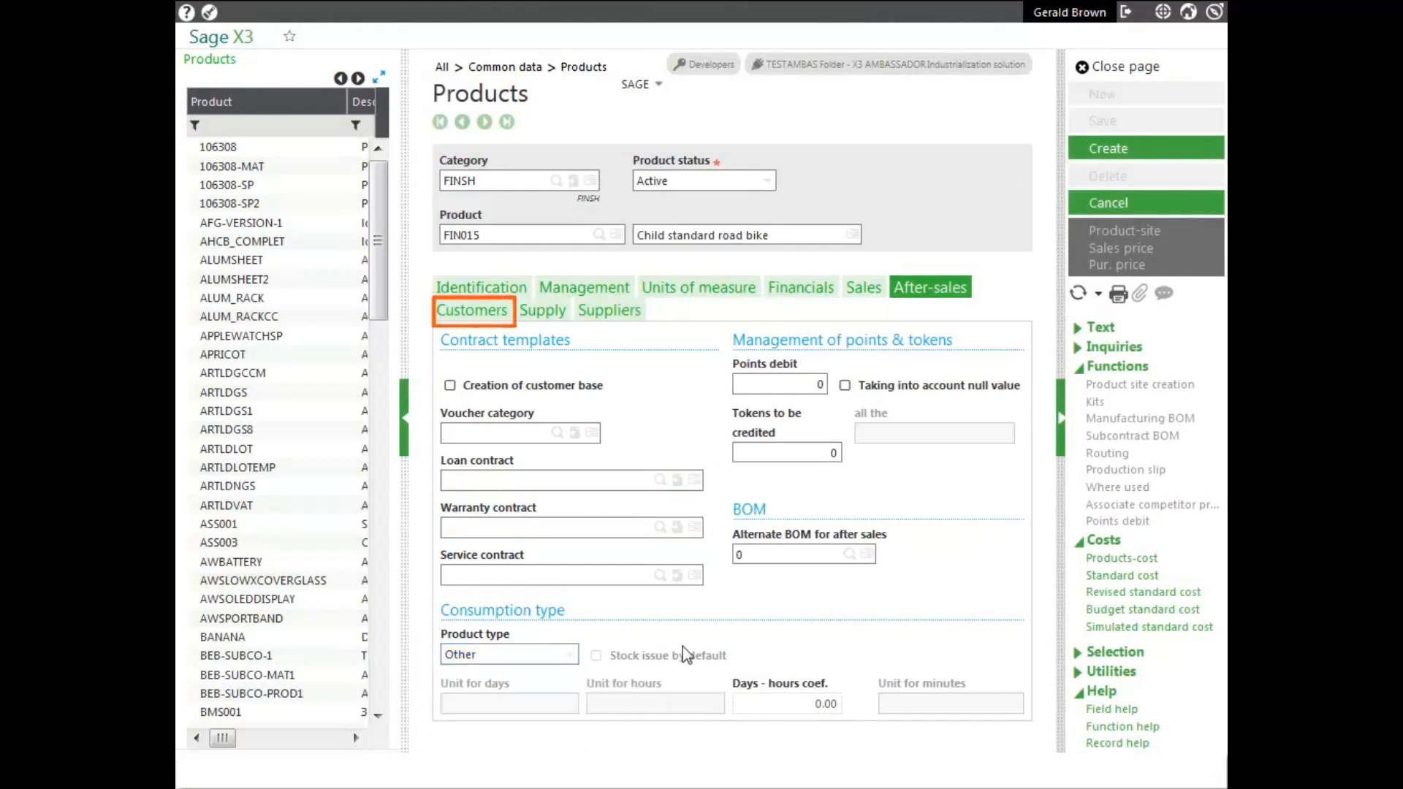
pyautogui.click(462, 313)
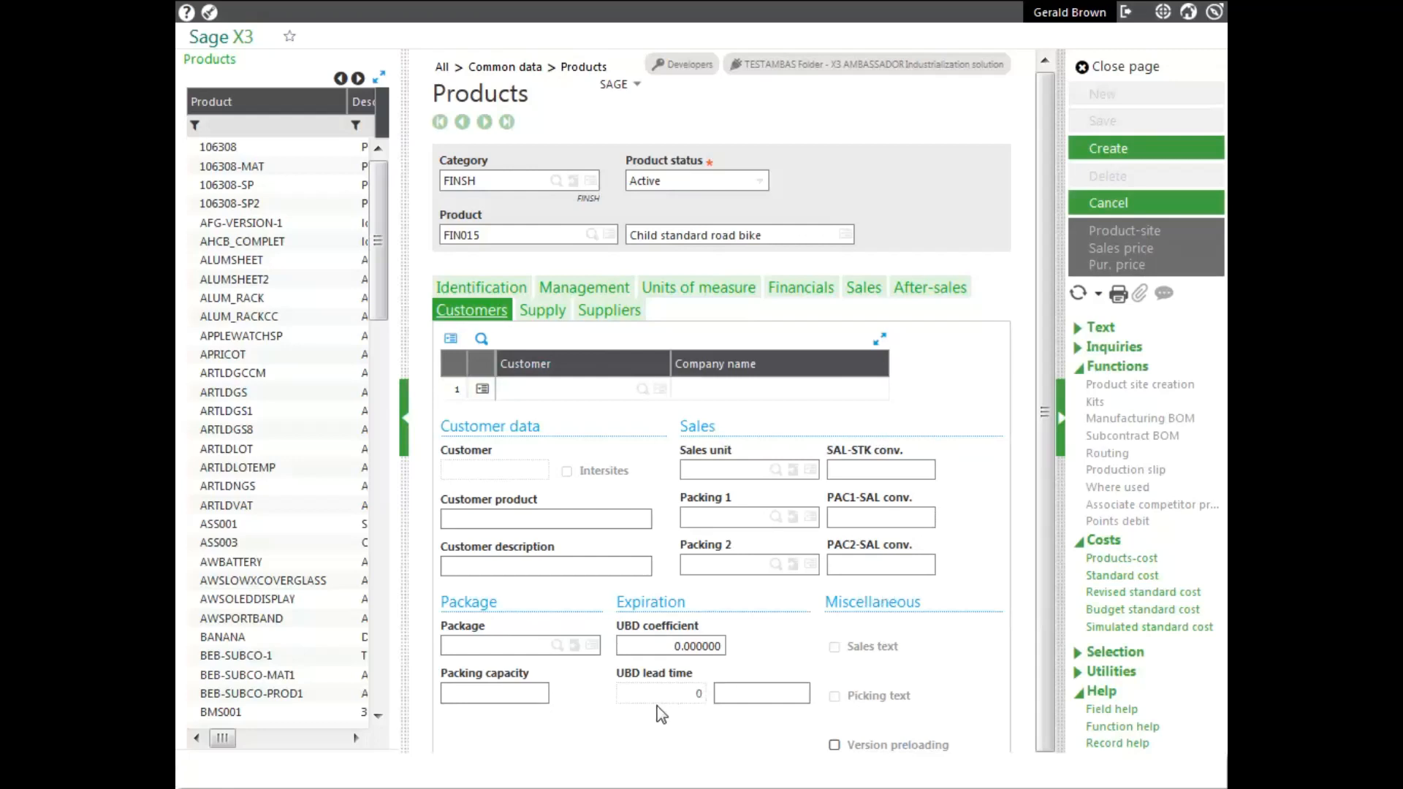
pyautogui.click(604, 312)
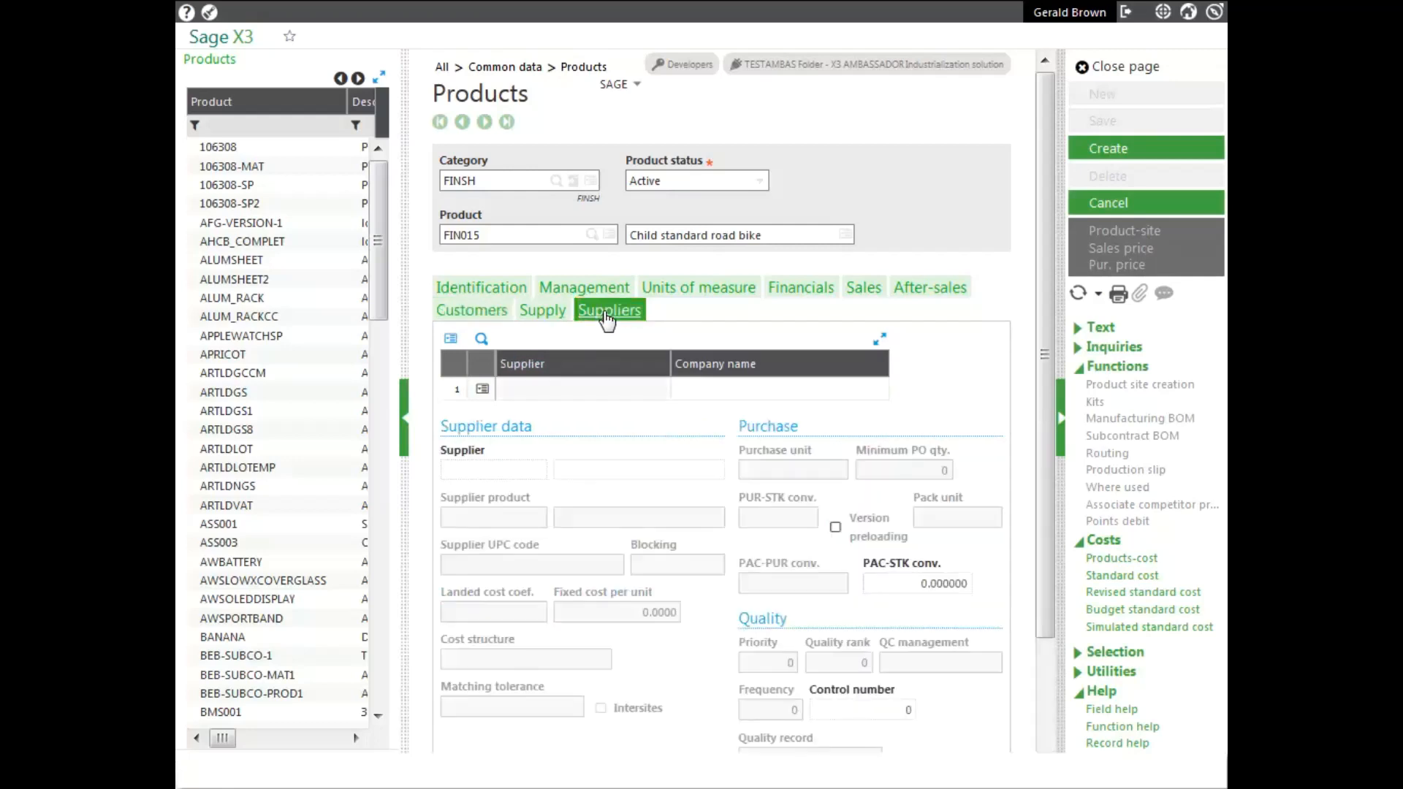
pyautogui.click(472, 314)
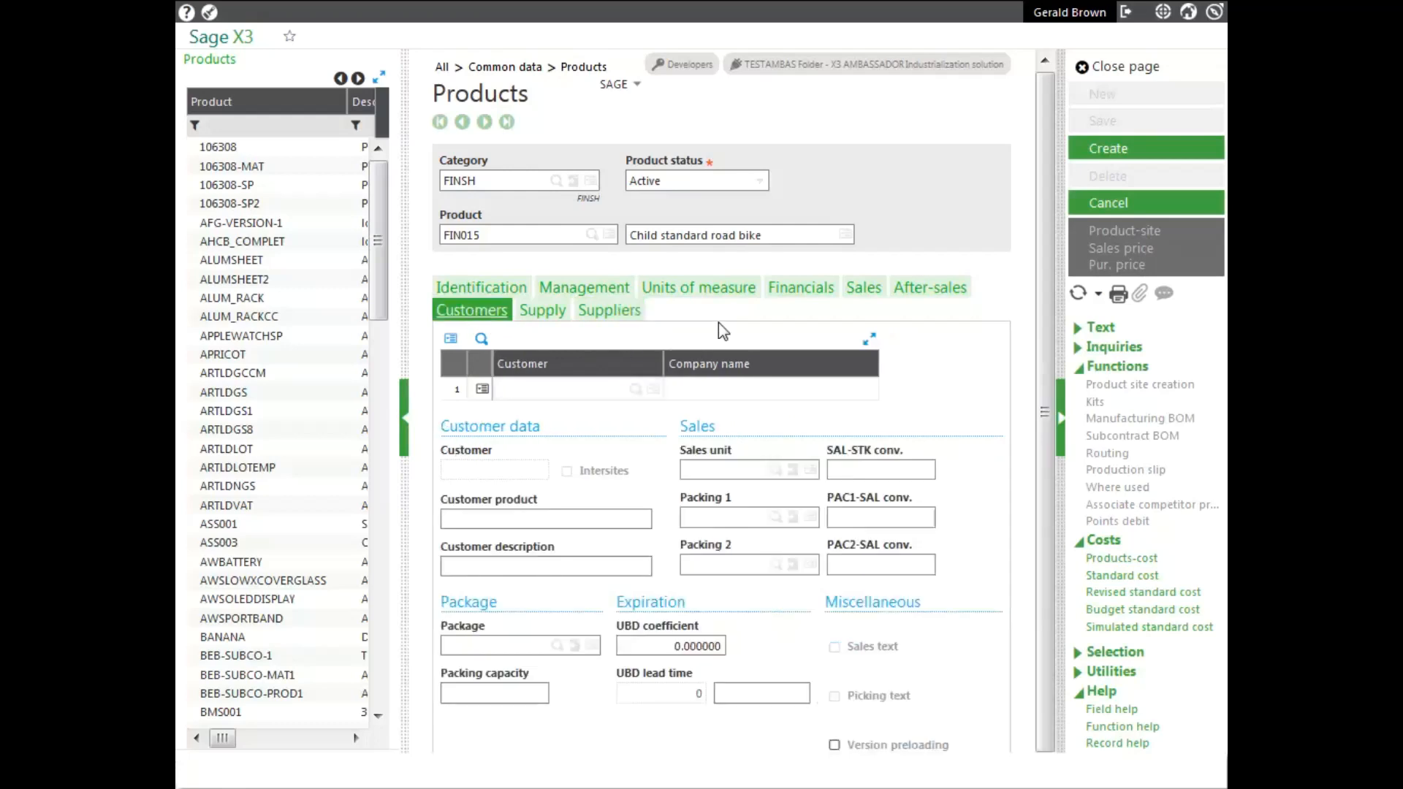
# - Create the FIN015 Child standard road bike product record
pyautogui.click(1118, 160)
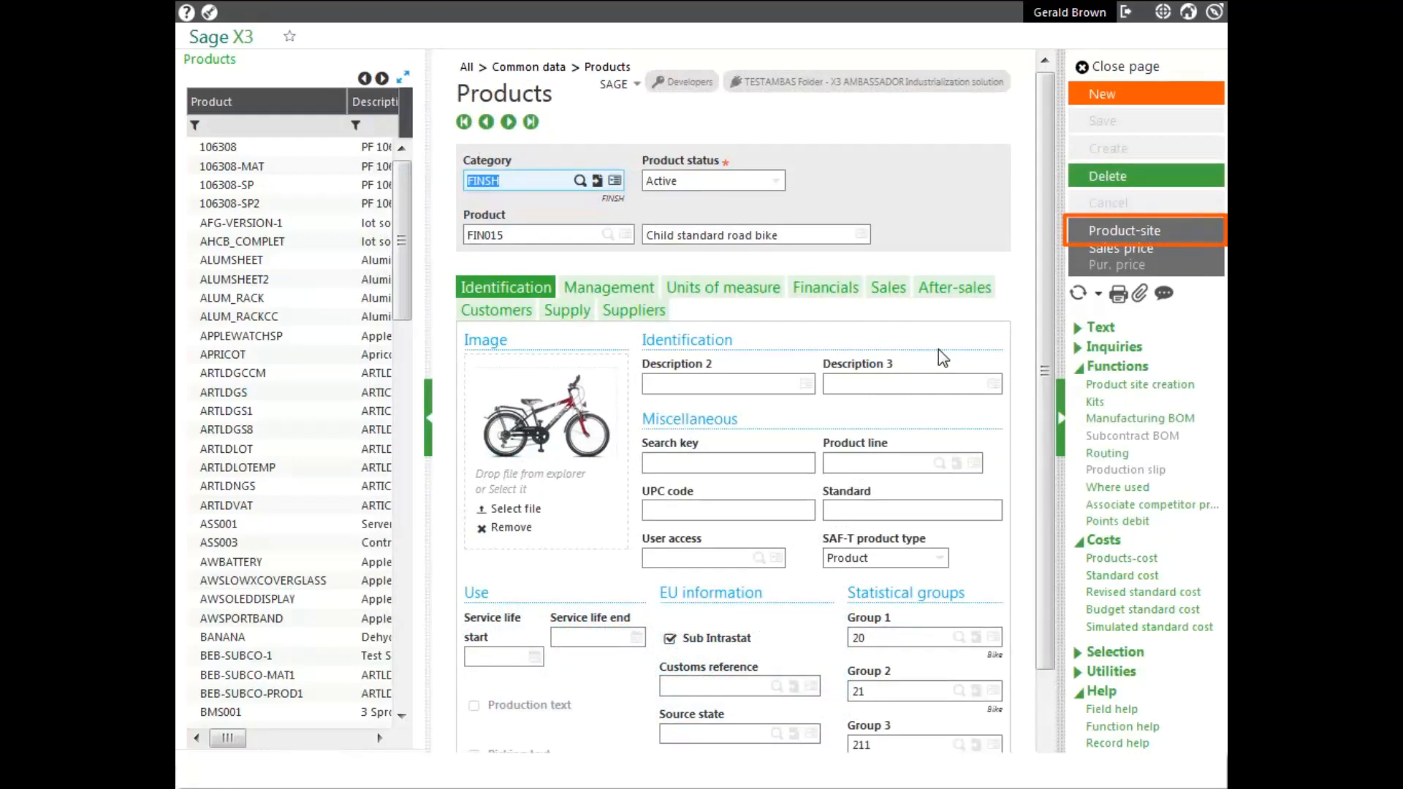
# - Examine the product-site record and the product site creation list for FIN015, and close the product page
pyautogui.click(1150, 232)
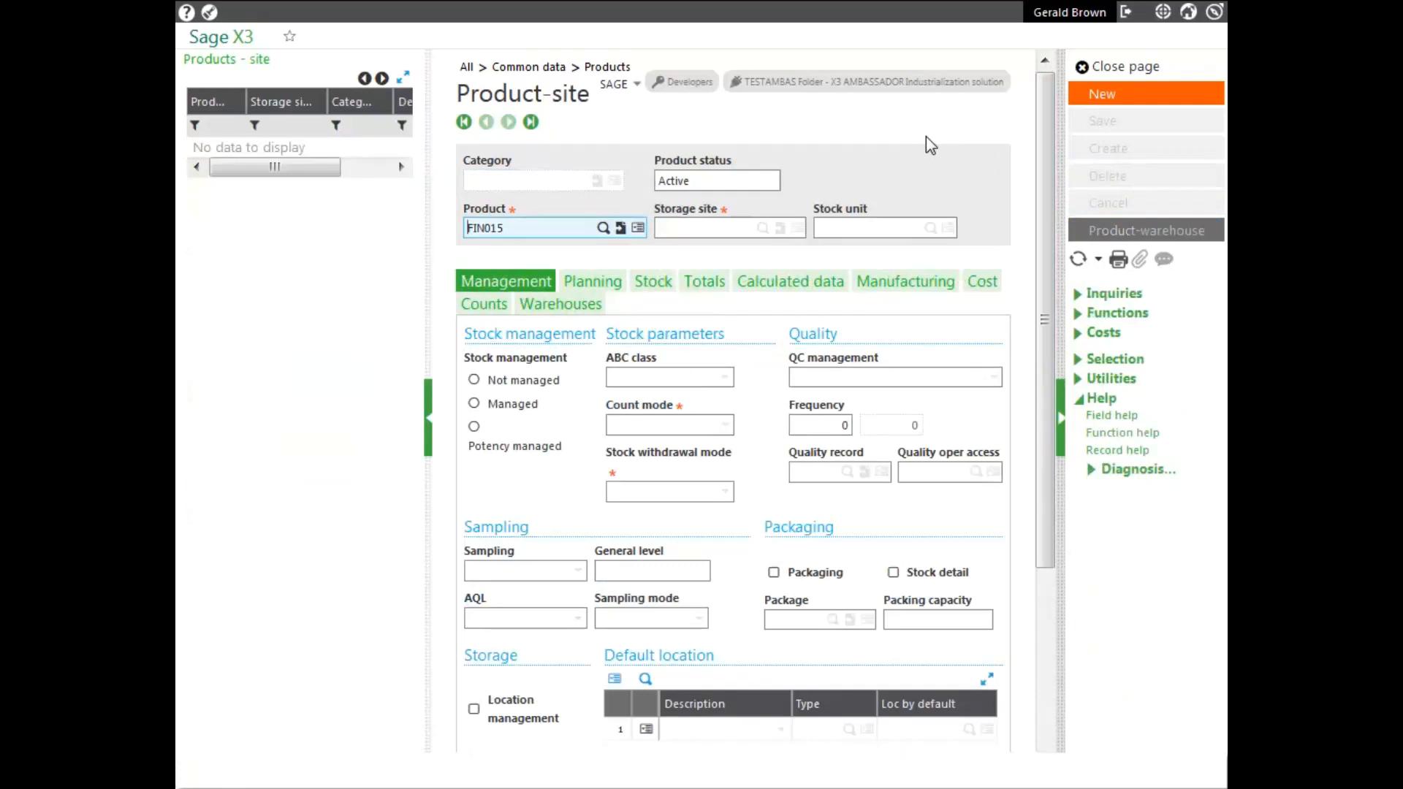
pyautogui.click(1118, 71)
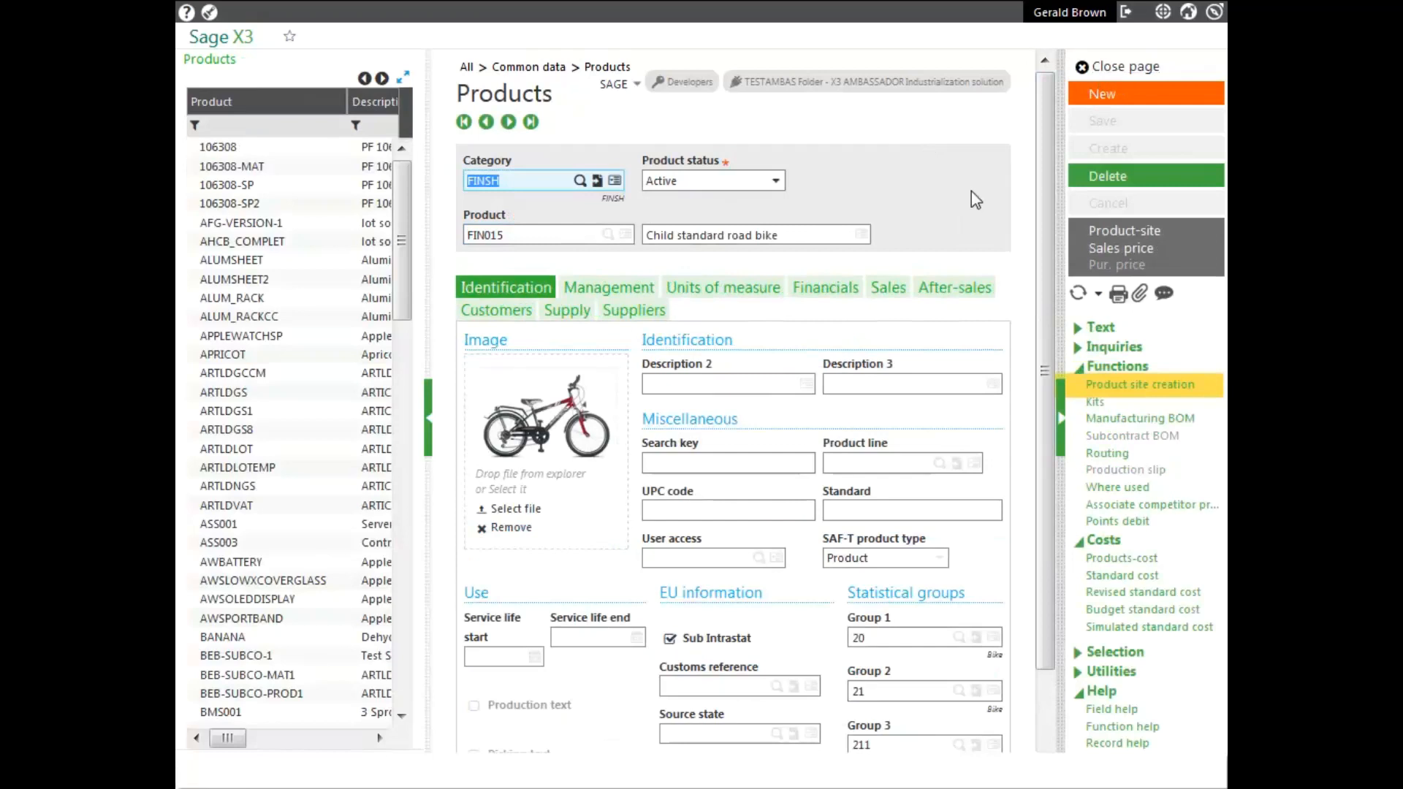
pyautogui.click(1136, 393)
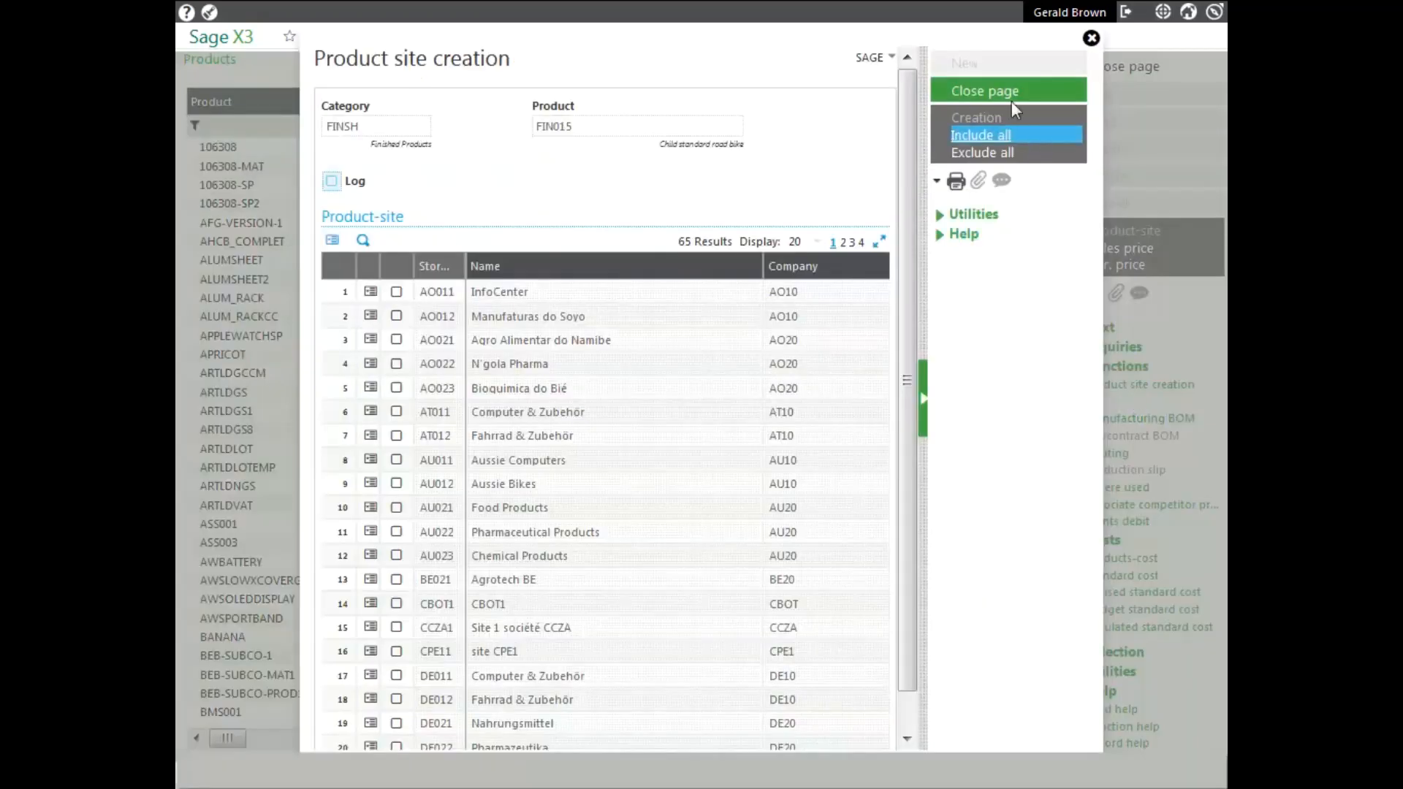
pyautogui.click(997, 91)
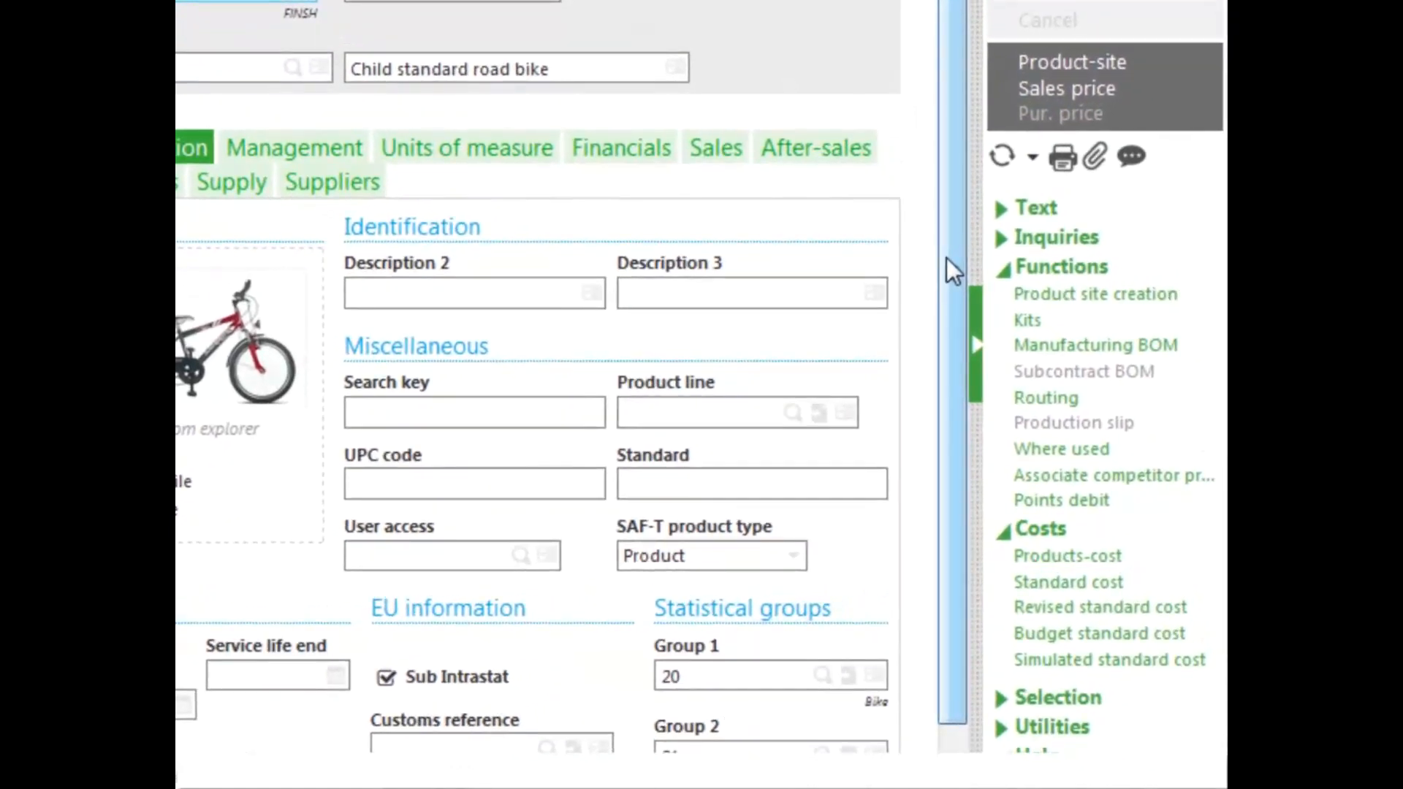
pyautogui.click(1012, 267)
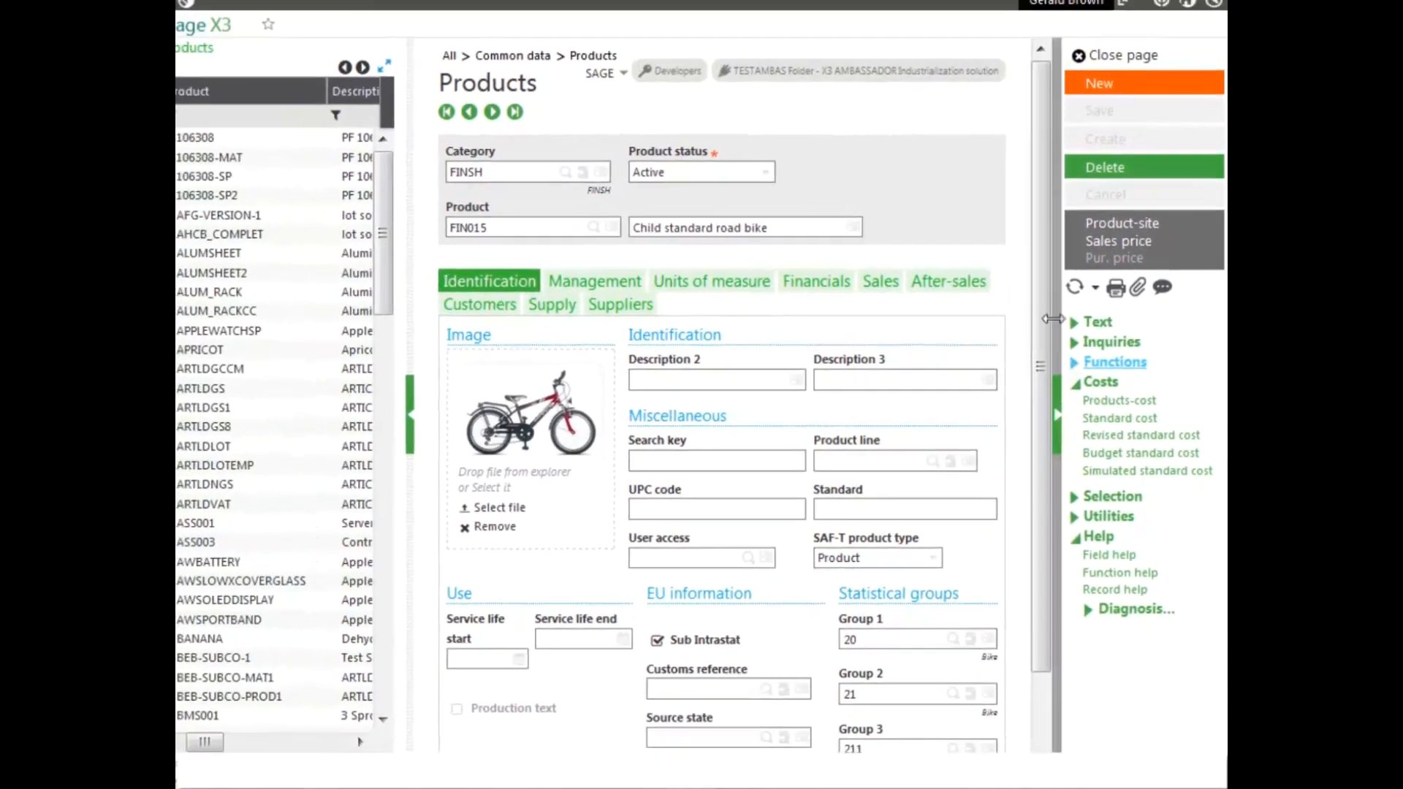
pyautogui.click(1126, 67)
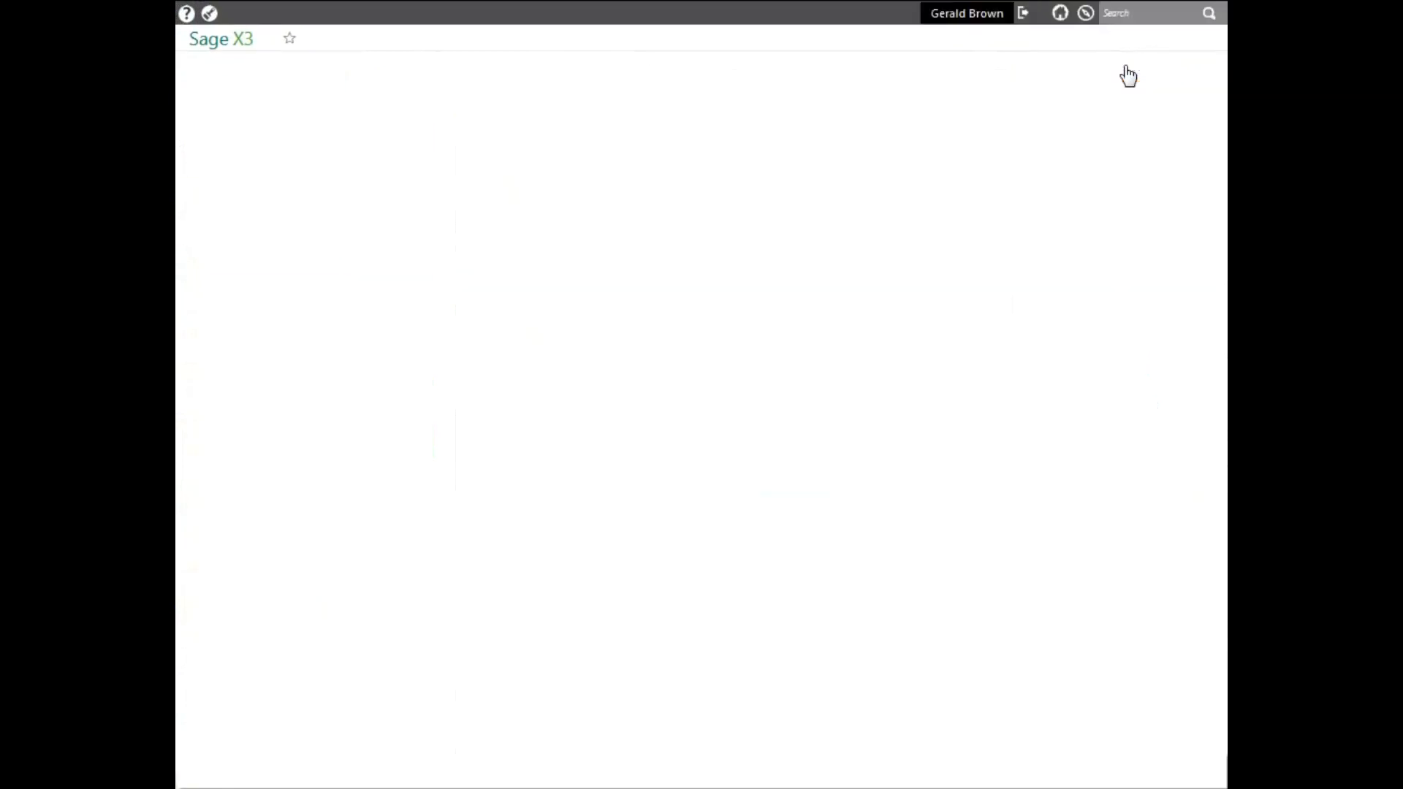